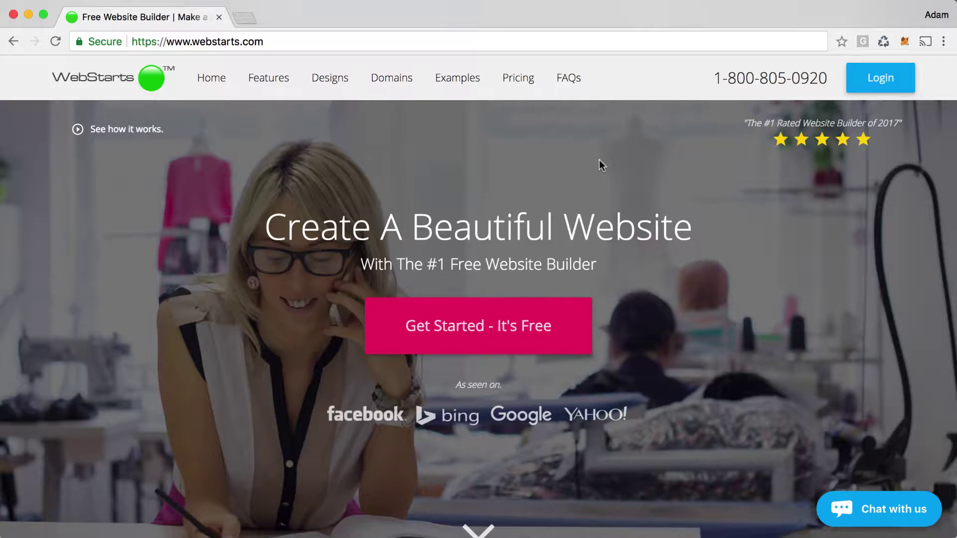
Step: Start building a free website and filter the templates to the Store category
{"action": "scroll", "coordinate": [599, 160], "scroll_direction": "down", "scroll_amount": 2}
{"action": "scroll", "coordinate": [568, 219], "scroll_direction": "up", "scroll_amount": 2}
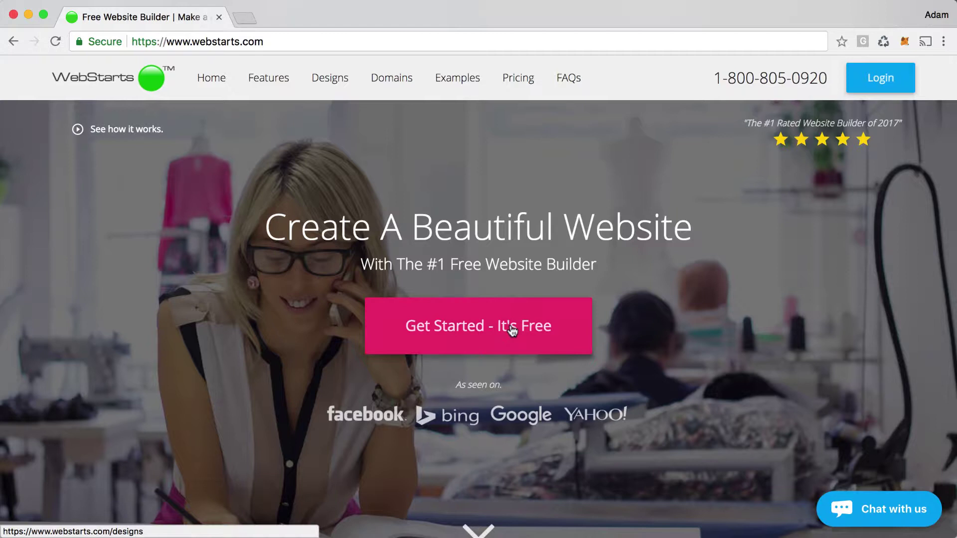
{"action": "left_click", "coordinate": [512, 331]}
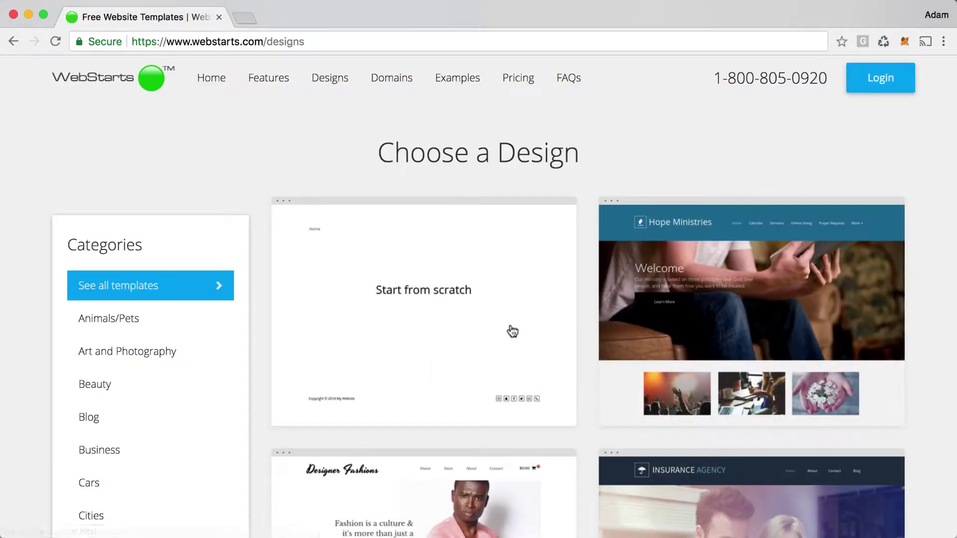
{"action": "mouse_move", "coordinate": [495, 357]}
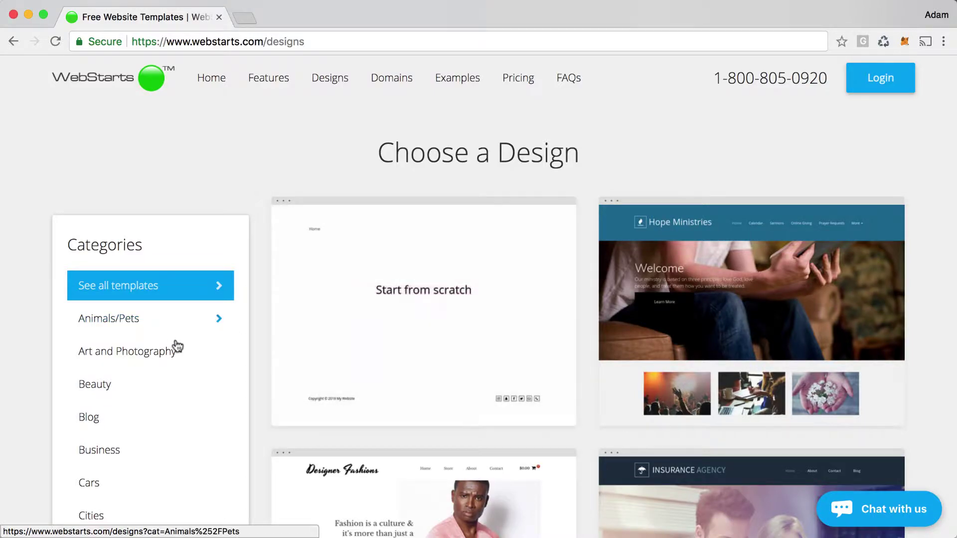
{"action": "scroll", "coordinate": [171, 352], "scroll_direction": "down", "scroll_amount": 15}
{"action": "scroll", "coordinate": [172, 352], "scroll_direction": "down", "scroll_amount": 5}
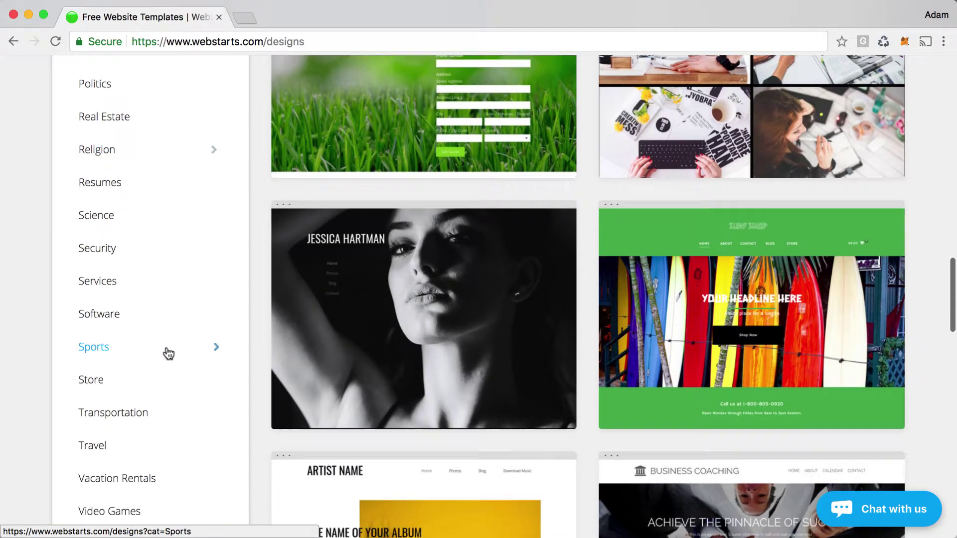
{"action": "left_click", "coordinate": [118, 380]}
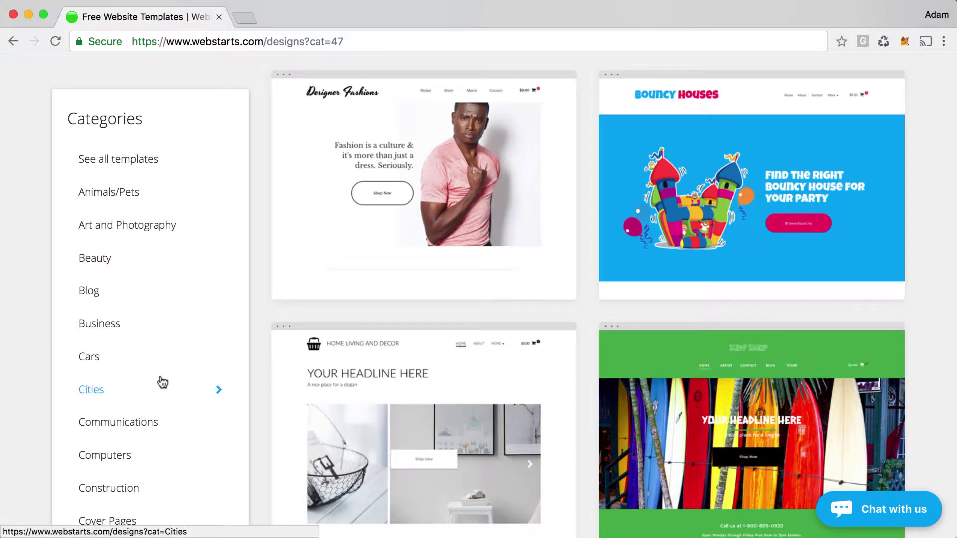
Step: Select the Home Living and Decor template and enter 'etsystore' as the address, keeping .com
{"action": "mouse_move", "coordinate": [461, 476]}
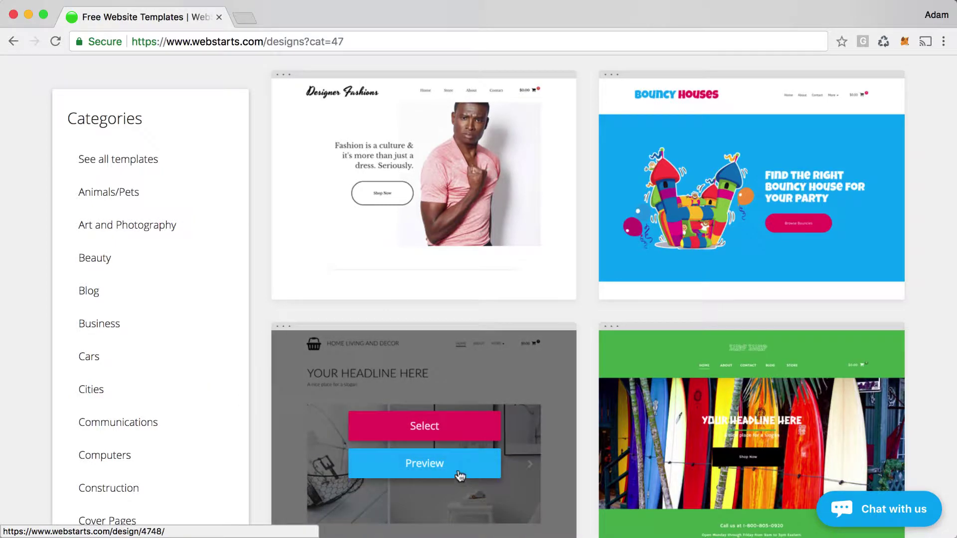
{"action": "left_click", "coordinate": [453, 438]}
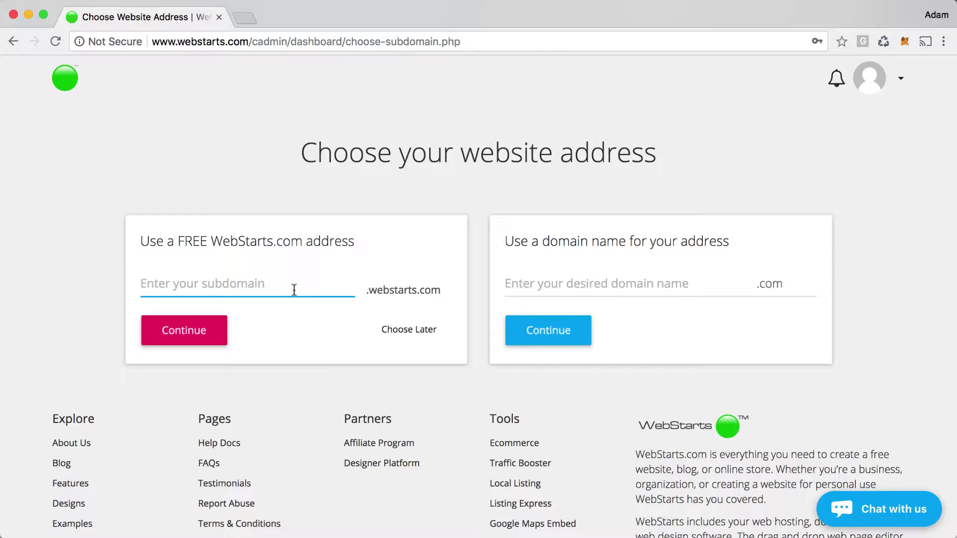
{"action": "type", "text": "ets"}
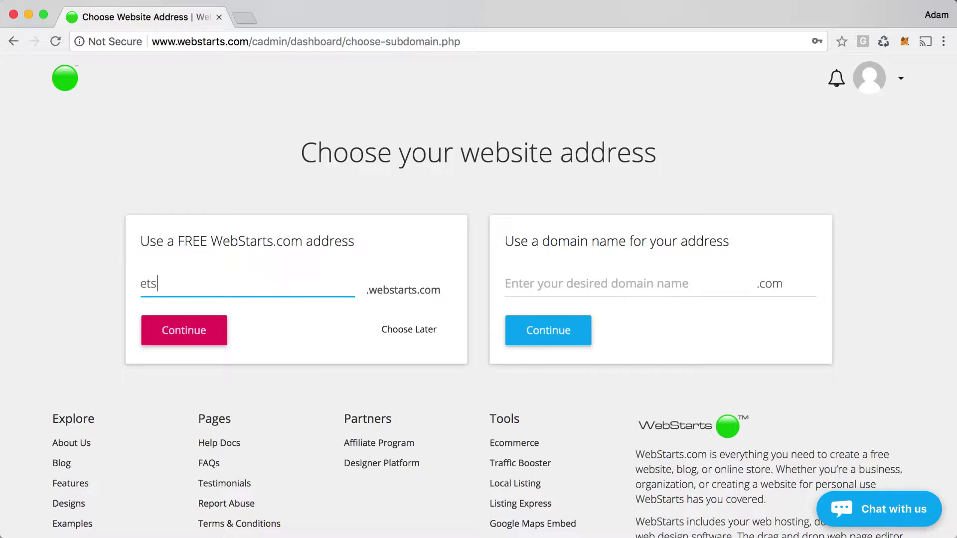
{"action": "type", "text": "ystore"}
{"action": "left_click", "coordinate": [768, 286]}
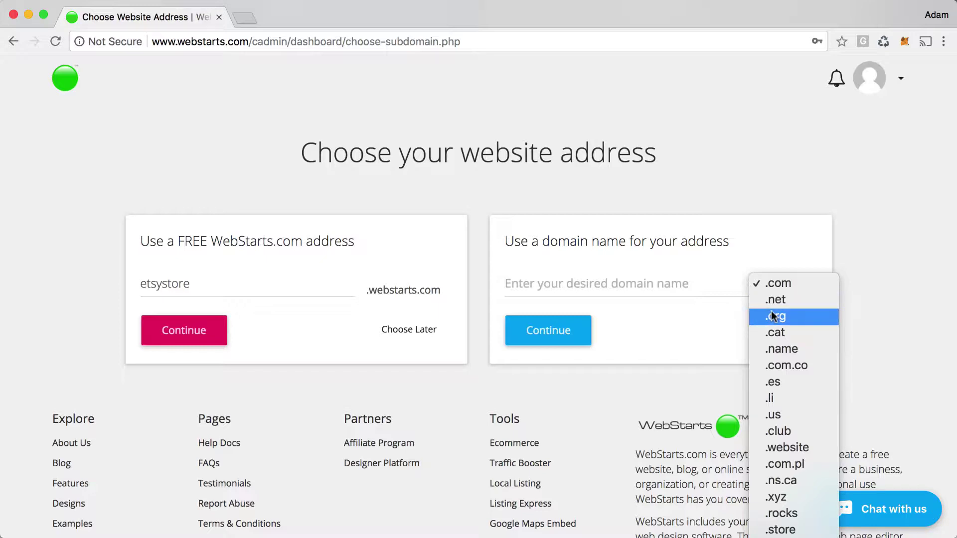
{"action": "left_click", "coordinate": [665, 293]}
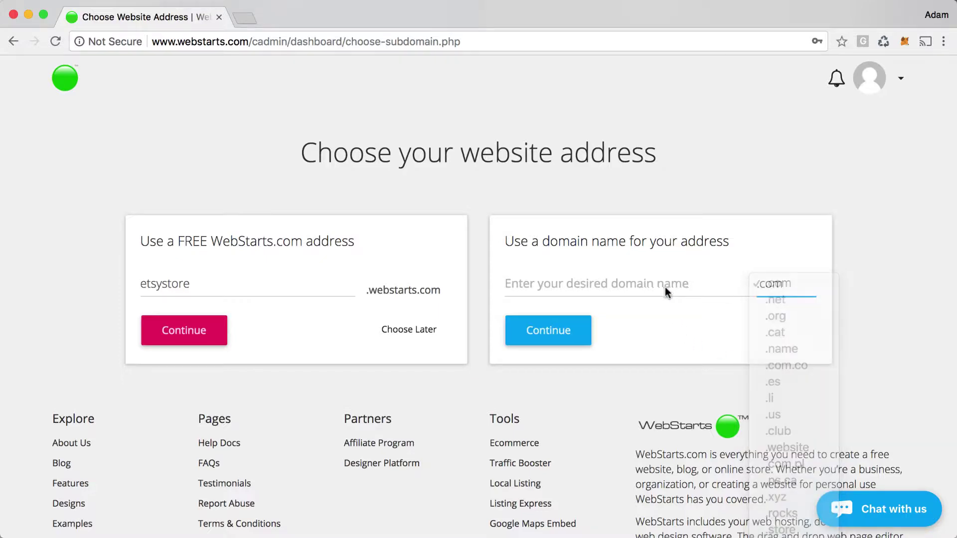
{"action": "left_click", "coordinate": [675, 287]}
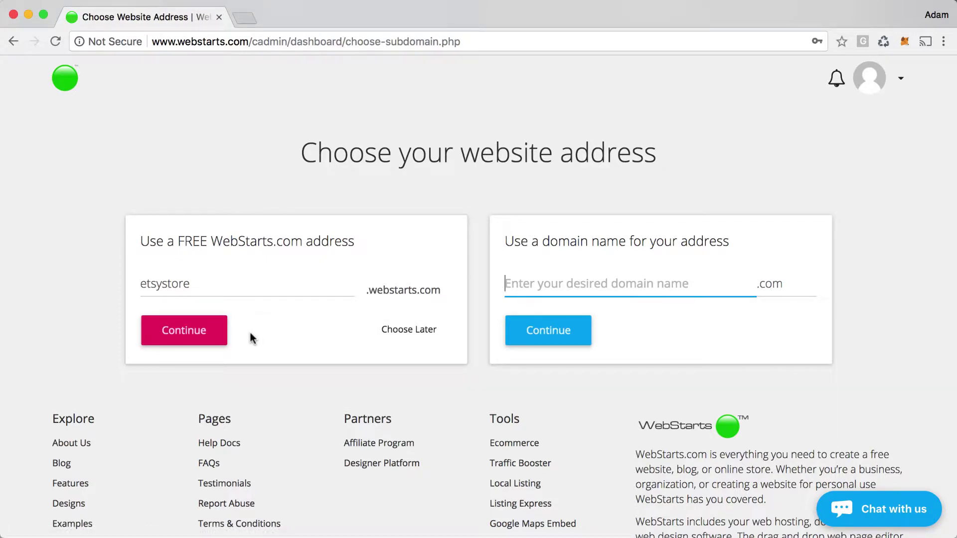
Step: Continue with the free etsystore.webstarts.com address and dismiss the welcome video on the dashboard
{"action": "left_click", "coordinate": [192, 338]}
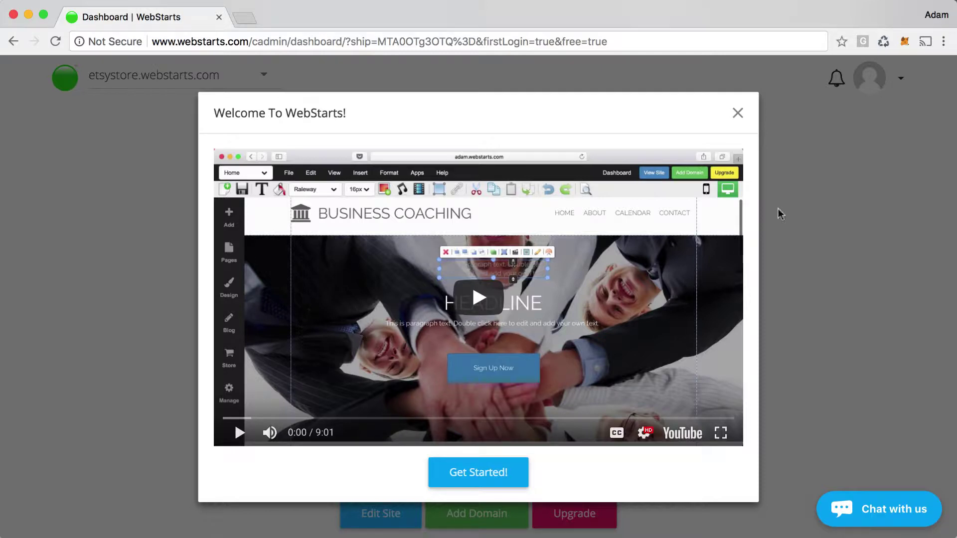
{"action": "left_click", "coordinate": [738, 114]}
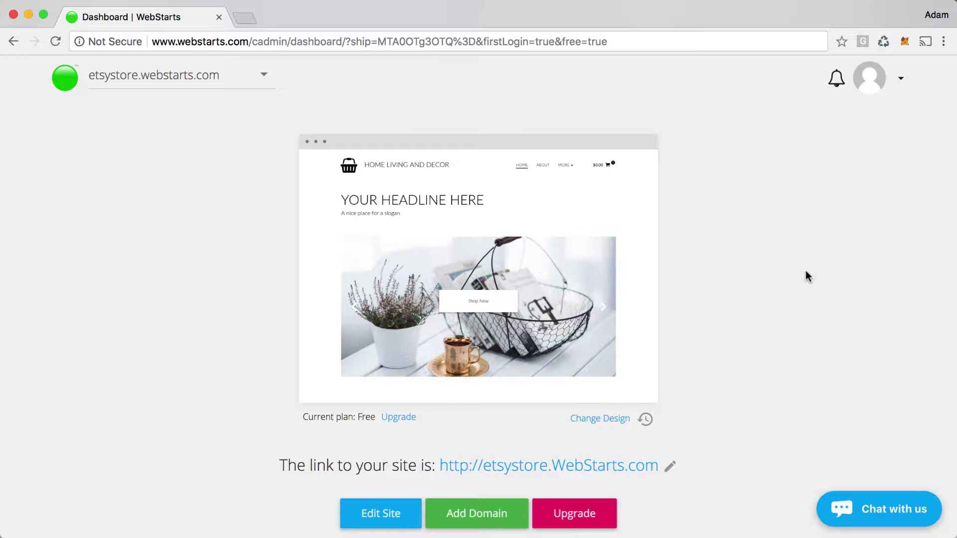
{"action": "scroll", "coordinate": [807, 276], "scroll_direction": "down", "scroll_amount": 7}
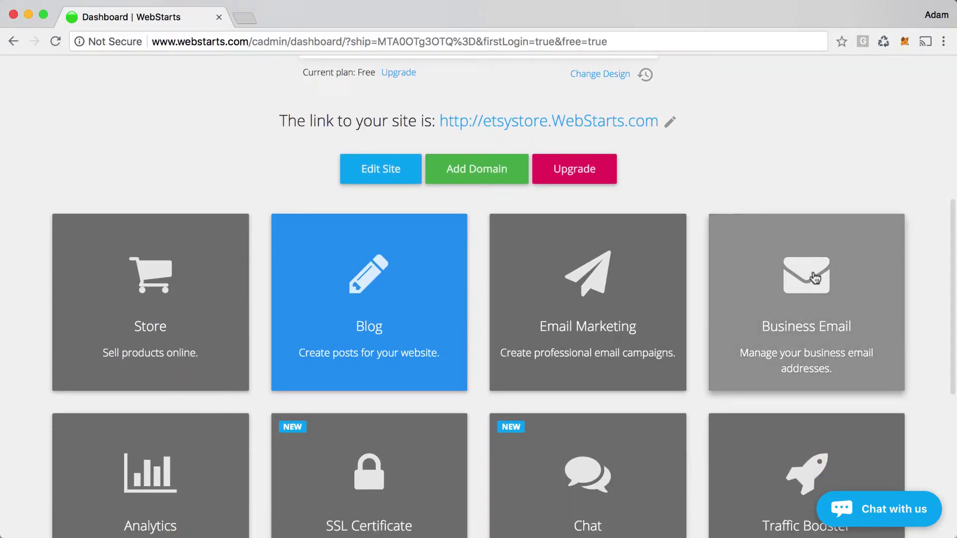
Step: Open Manage Store from the Store tile and begin adding the first product
{"action": "left_click", "coordinate": [213, 320]}
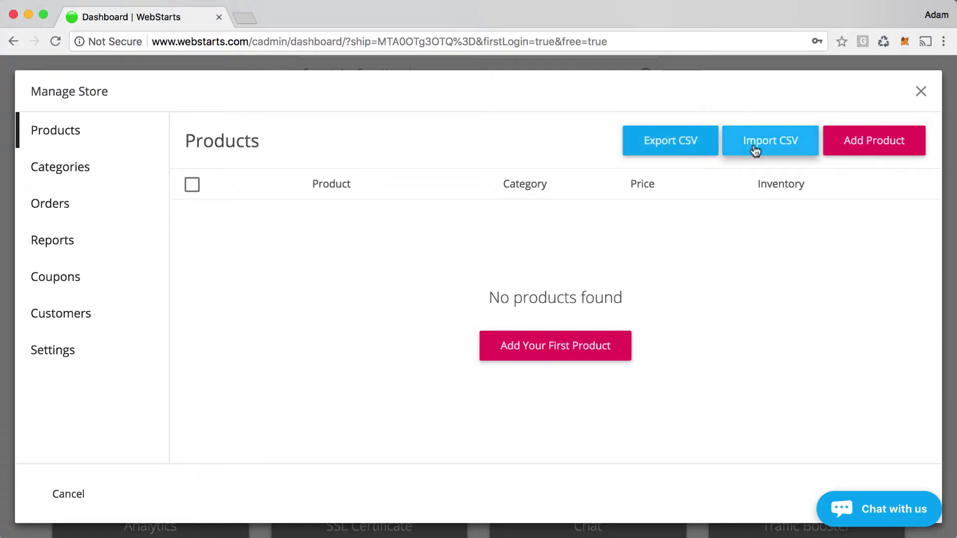
{"action": "left_click", "coordinate": [603, 353]}
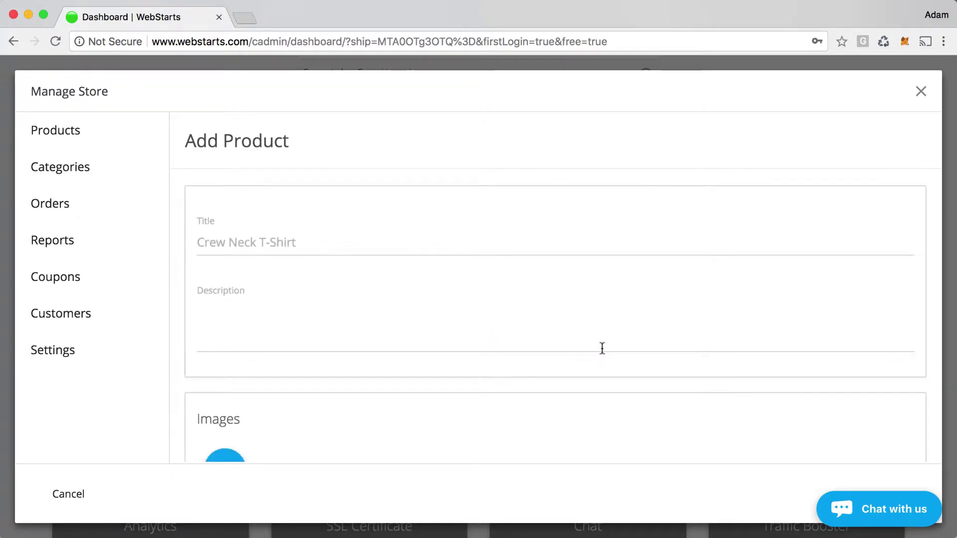
Step: Title the product 'Custom Packaging', add its gift description, and start adding a product image
{"action": "left_click", "coordinate": [351, 236]}
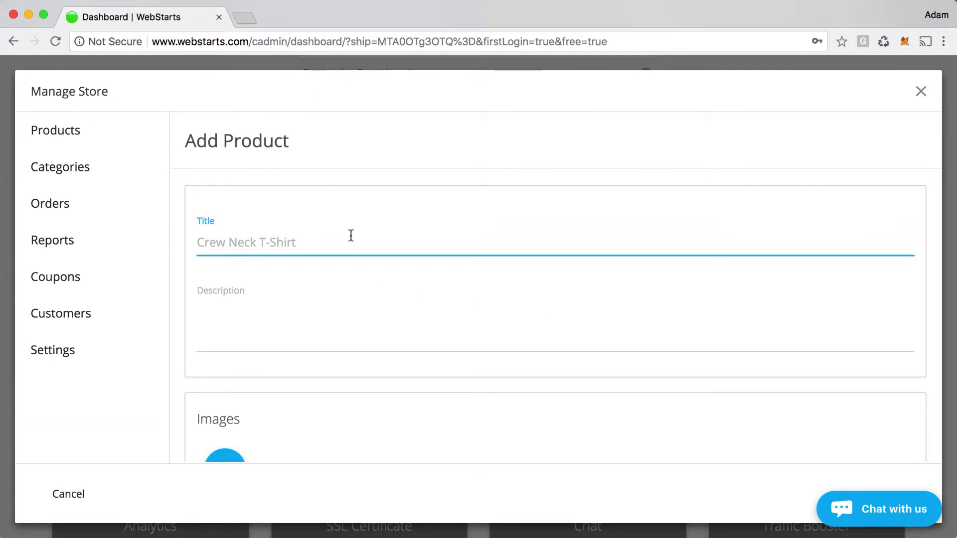
{"action": "type", "text": "Custom P"}
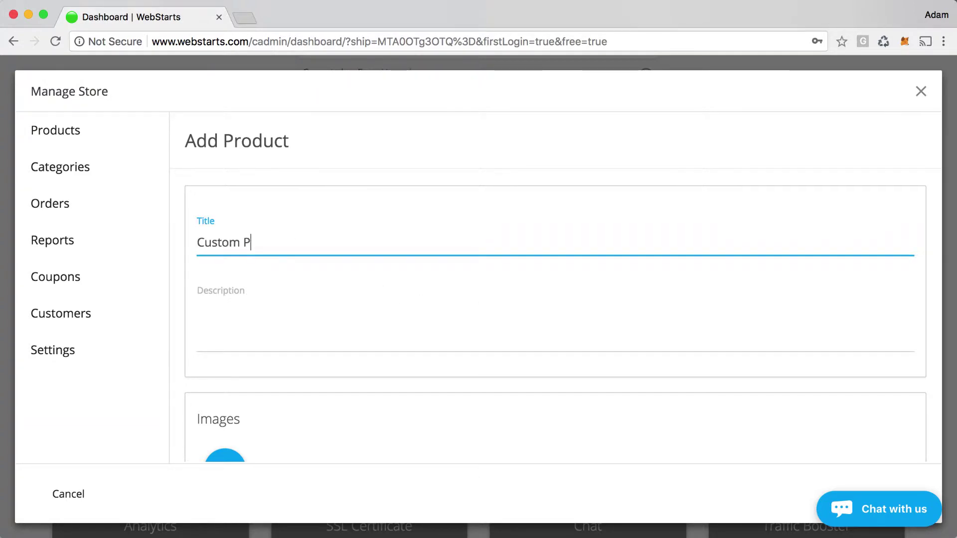
{"action": "type", "text": "ackaging"}
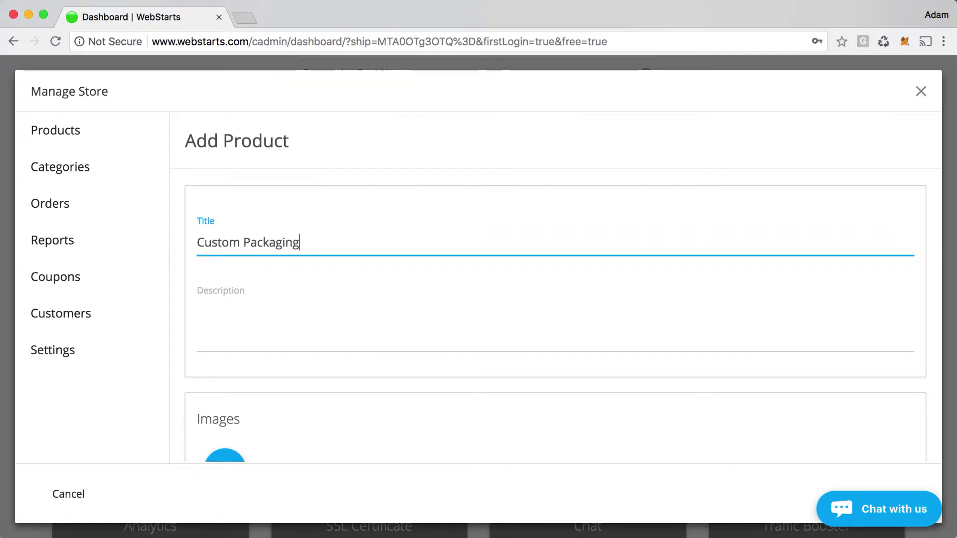
{"action": "left_click", "coordinate": [331, 323]}
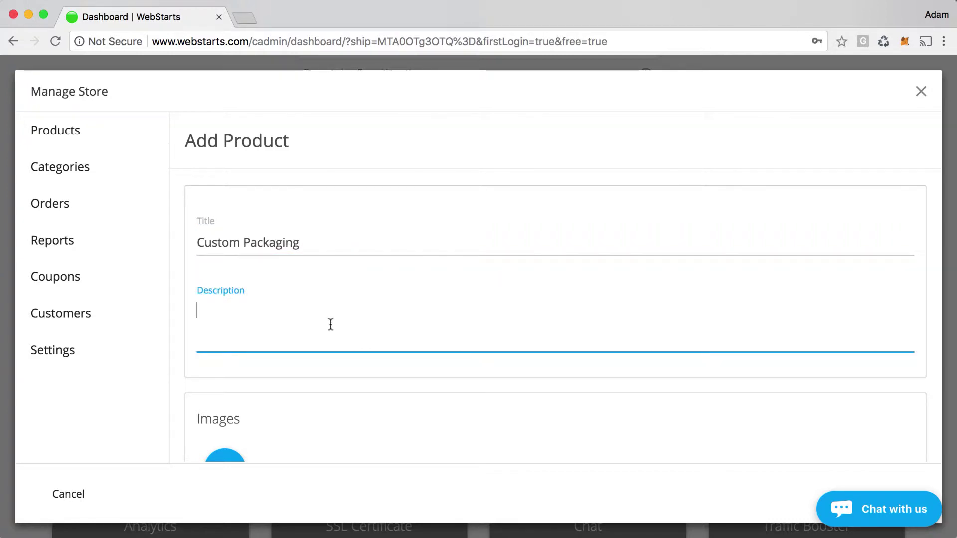
{"action": "type", "text": "C"}
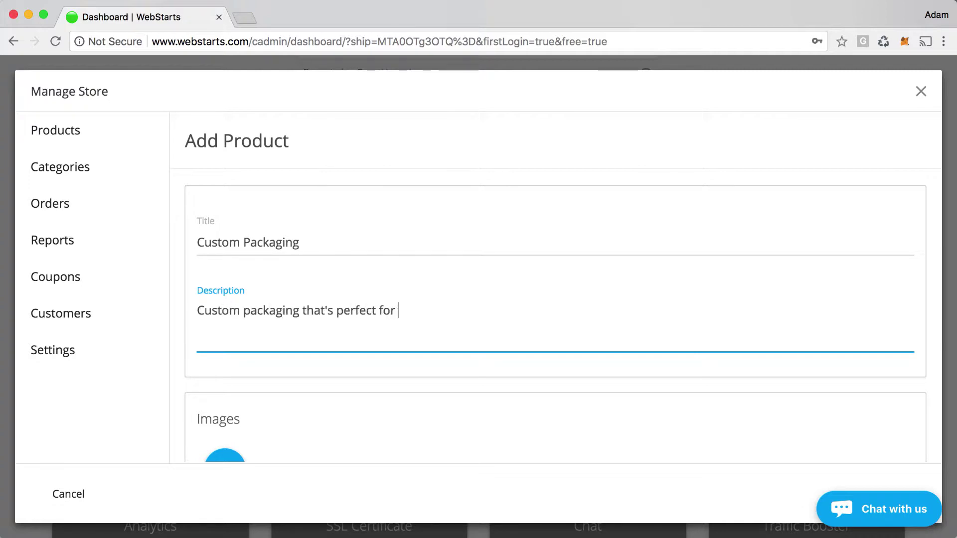
{"action": "type", "text": "your next gift."}
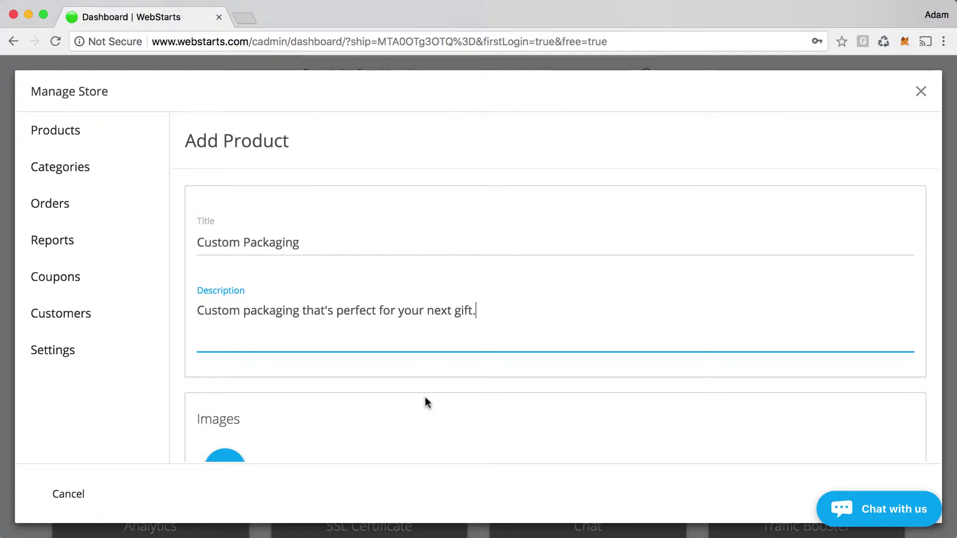
{"action": "scroll", "coordinate": [423, 401], "scroll_direction": "down", "scroll_amount": 2}
{"action": "left_click", "coordinate": [231, 403]}
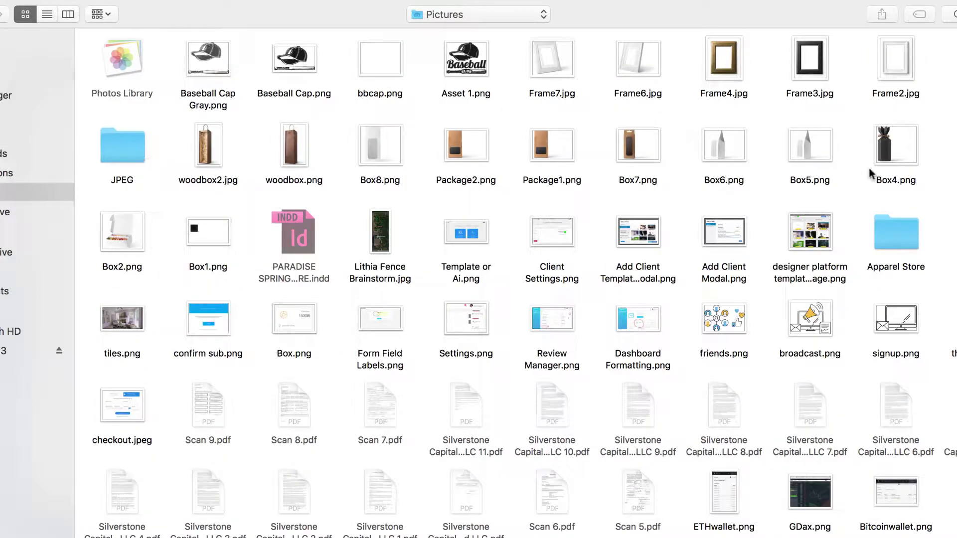
Step: Choose Box4.png from Pictures and upload it to the image library
{"action": "left_click", "coordinate": [892, 158]}
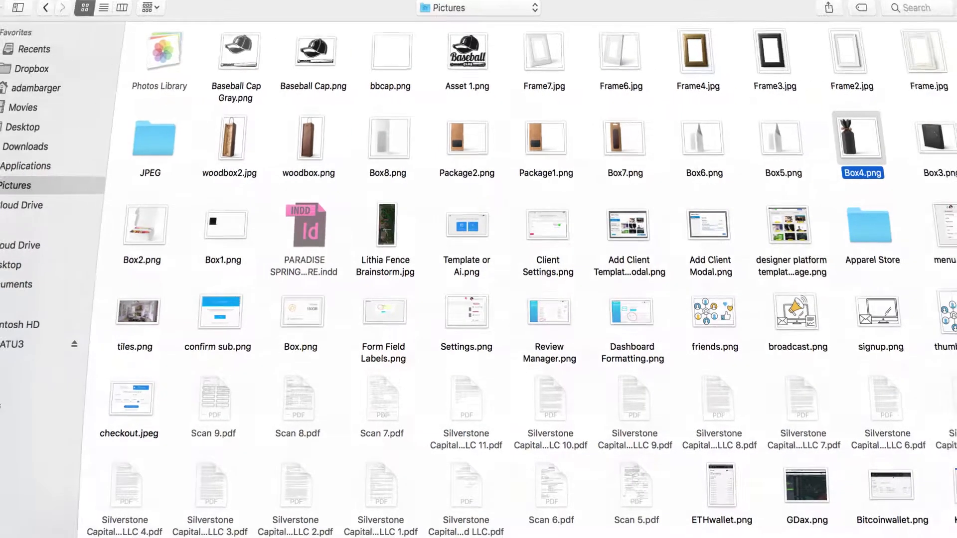
{"action": "left_click", "coordinate": [684, 417]}
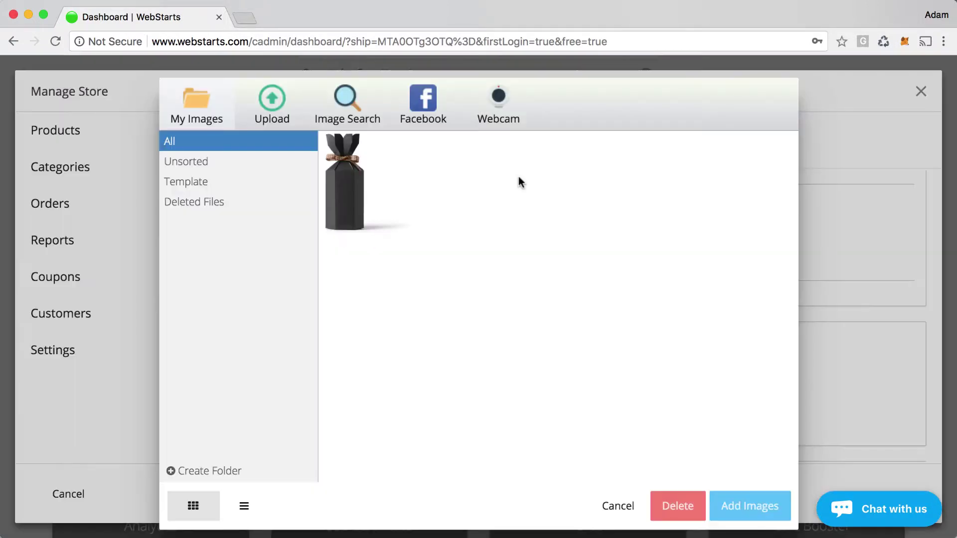
Step: Attach the uploaded Box4.png packaging image to the product
{"action": "mouse_move", "coordinate": [375, 219]}
{"action": "left_click", "coordinate": [388, 183]}
{"action": "left_click", "coordinate": [772, 509]}
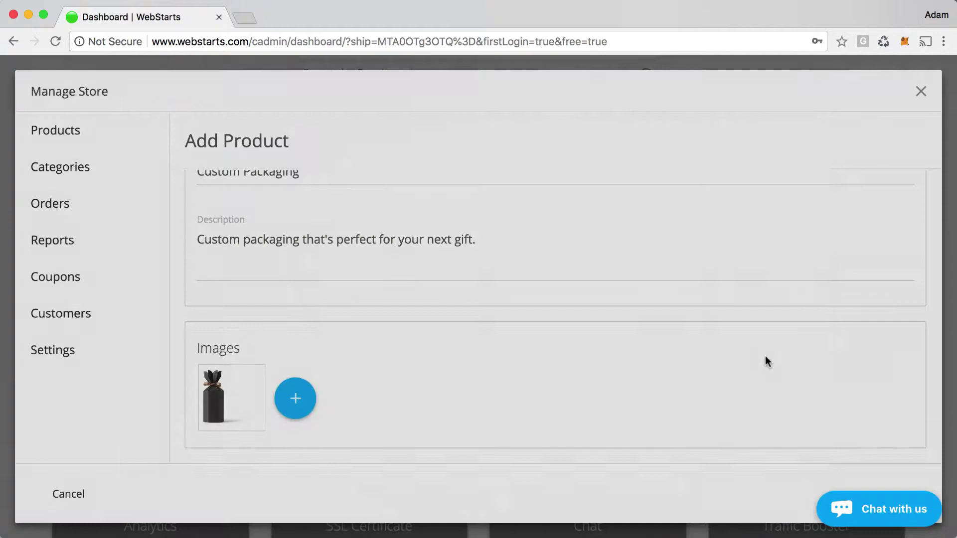
{"action": "scroll", "coordinate": [404, 380], "scroll_direction": "down", "scroll_amount": 1}
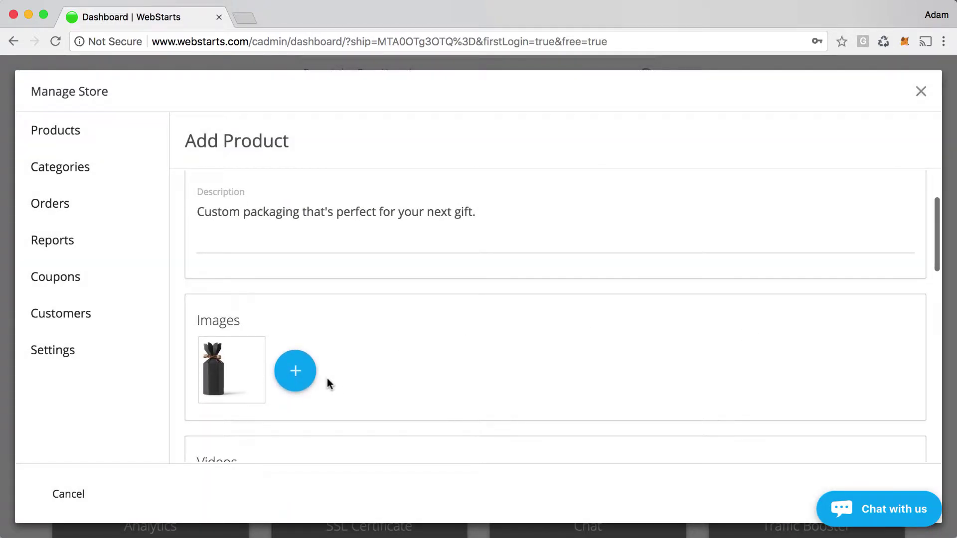
{"action": "scroll", "coordinate": [310, 381], "scroll_direction": "down", "scroll_amount": 2}
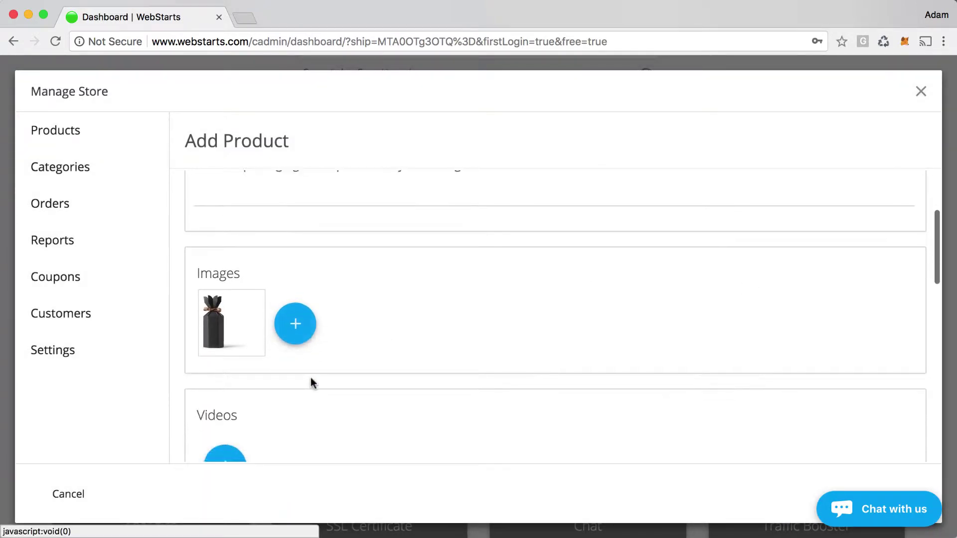
Step: Close the reopened image picker and the video library without adding any video
{"action": "left_click", "coordinate": [298, 326]}
{"action": "left_click", "coordinate": [631, 507]}
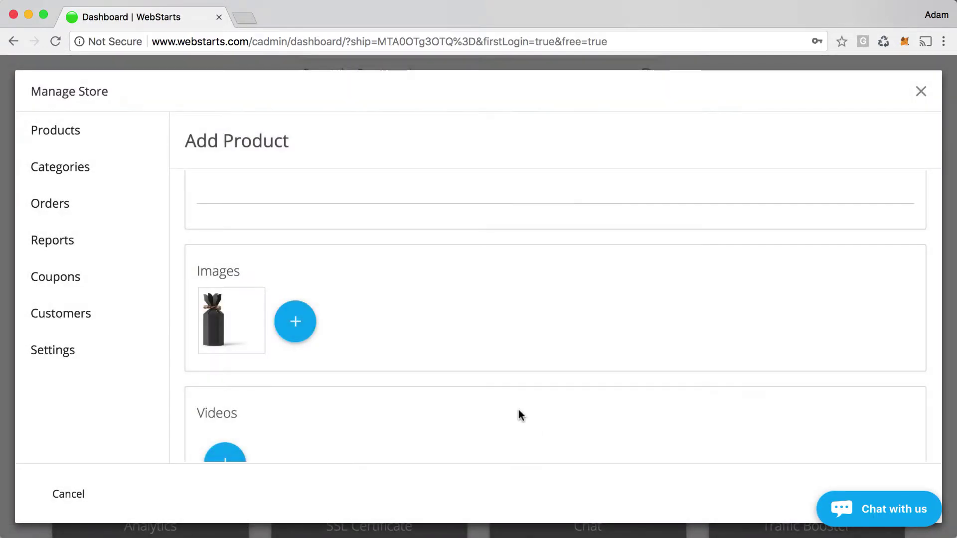
{"action": "scroll", "coordinate": [522, 410], "scroll_direction": "down", "scroll_amount": 3}
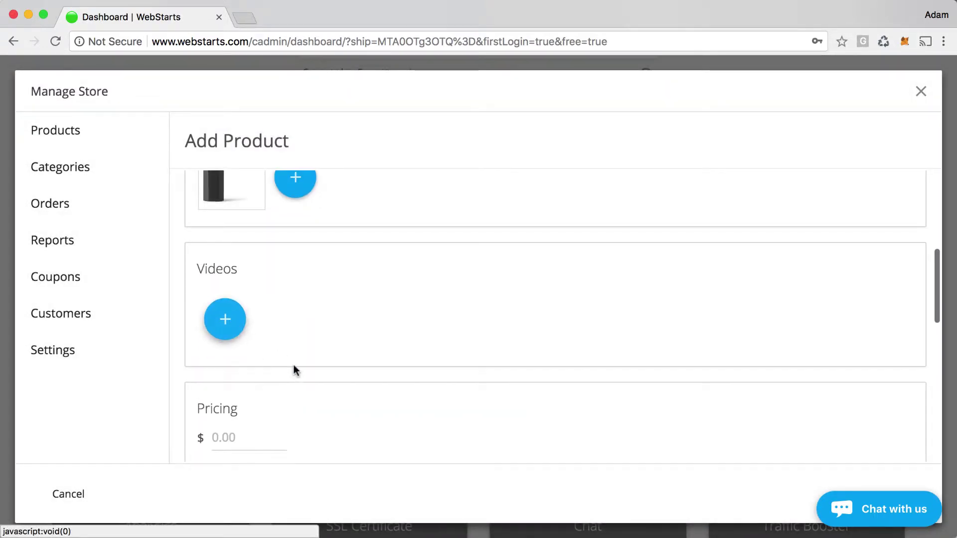
{"action": "scroll", "coordinate": [293, 369], "scroll_direction": "down", "scroll_amount": 1}
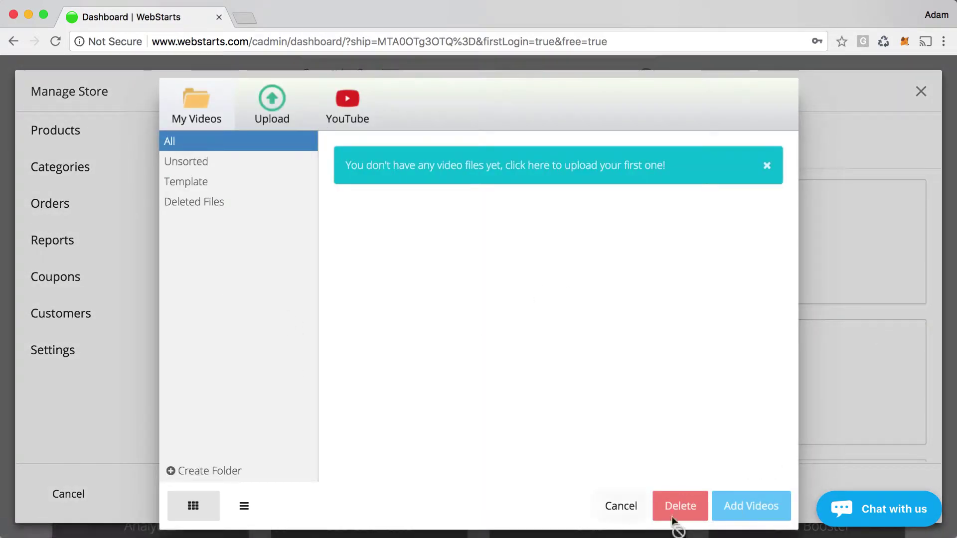
{"action": "left_click", "coordinate": [631, 511]}
Step: Set the product price to $5.00
{"action": "scroll", "coordinate": [410, 447], "scroll_direction": "down", "scroll_amount": 2}
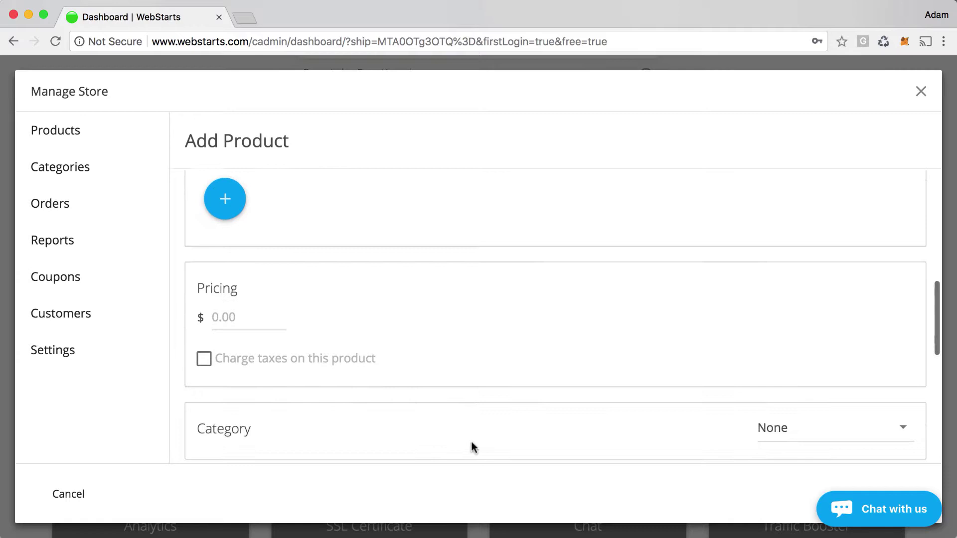
{"action": "left_click", "coordinate": [222, 285]}
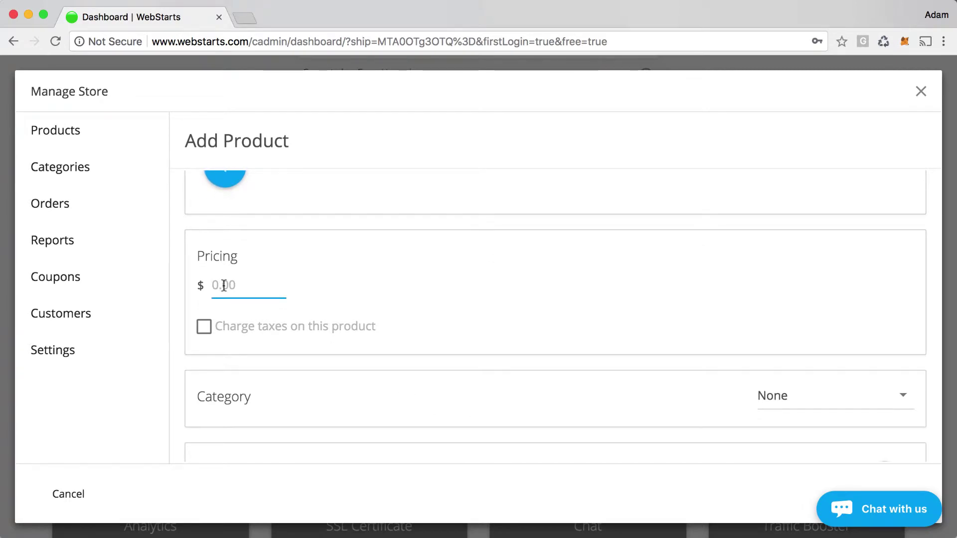
{"action": "type", "text": "5"}
{"action": "left_click", "coordinate": [394, 314]}
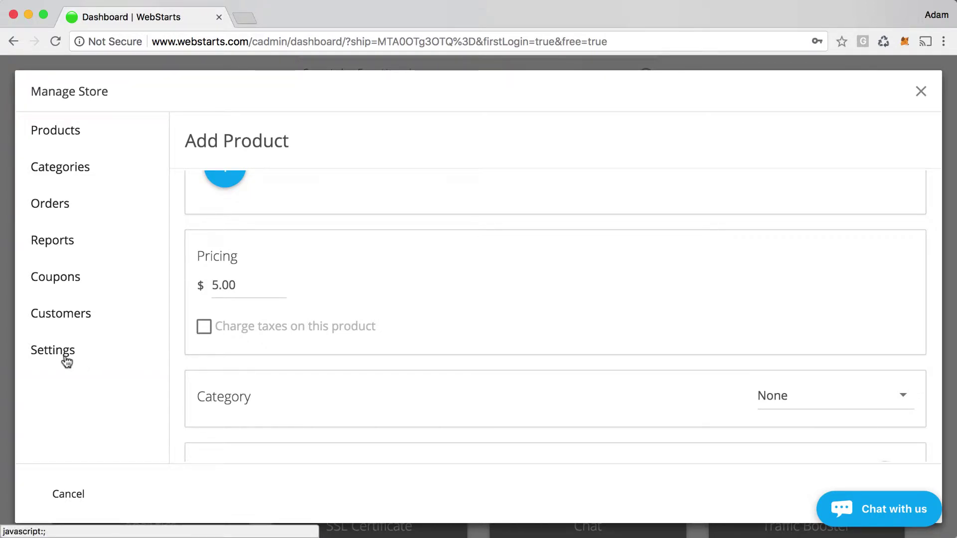
Step: Dismiss the Add New Category prompt, leaving the product category as None
{"action": "scroll", "coordinate": [389, 408], "scroll_direction": "down", "scroll_amount": 3}
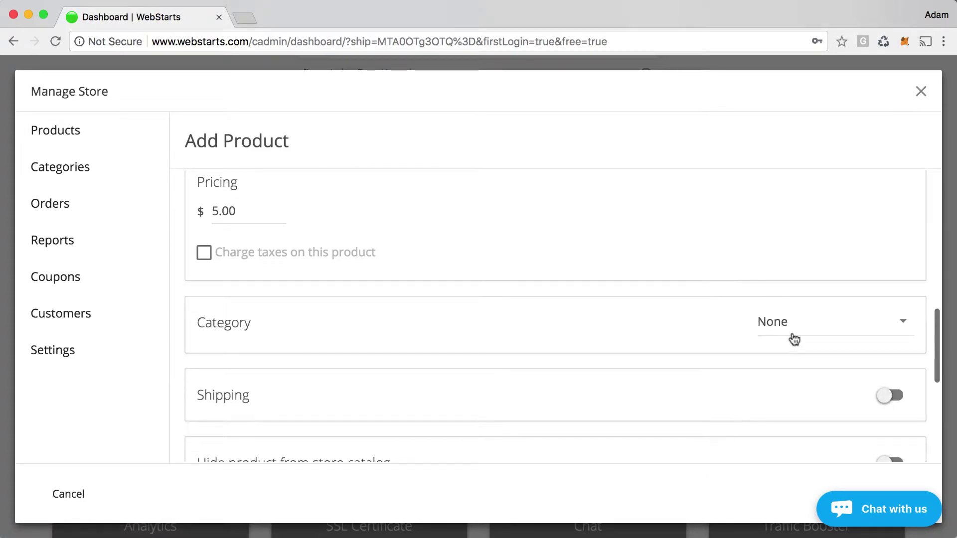
{"action": "left_click", "coordinate": [791, 332]}
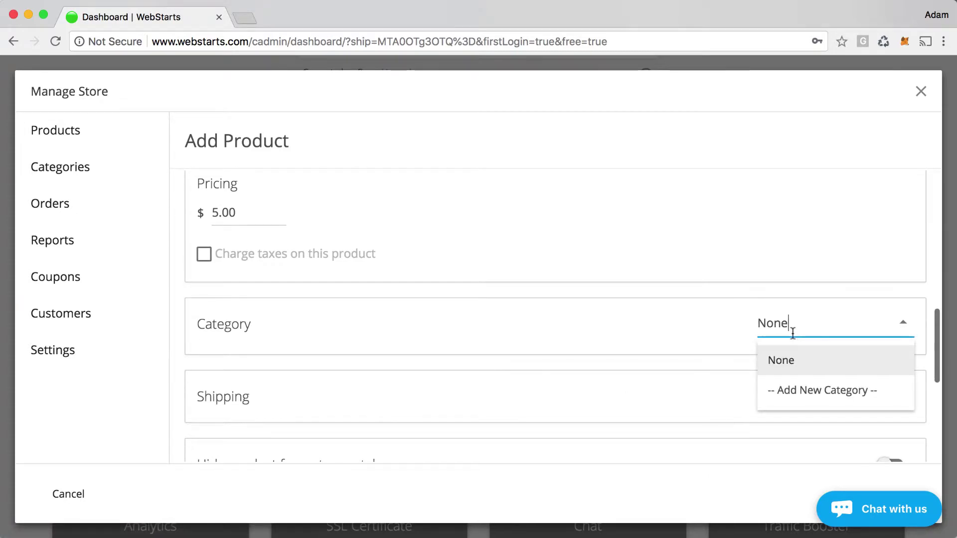
{"action": "left_click", "coordinate": [811, 392]}
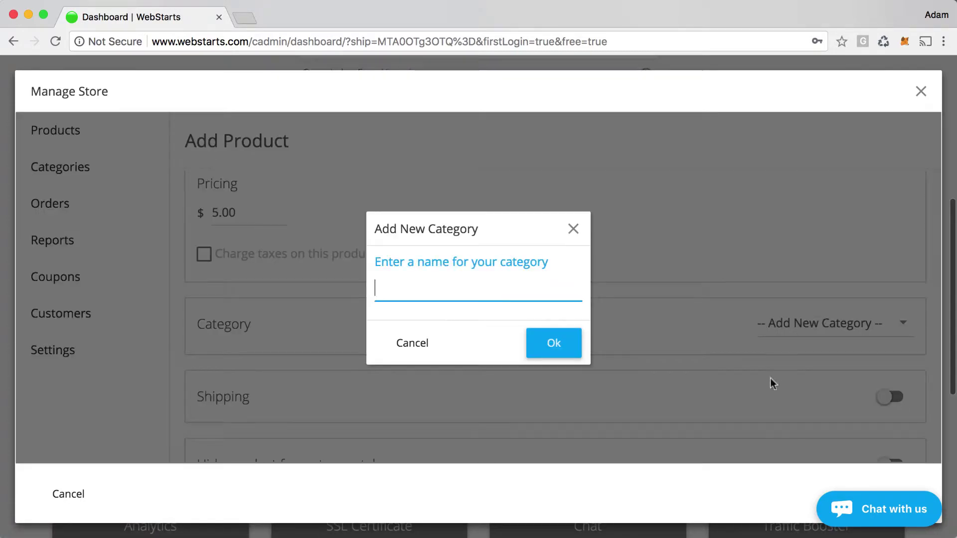
{"action": "left_click", "coordinate": [573, 229]}
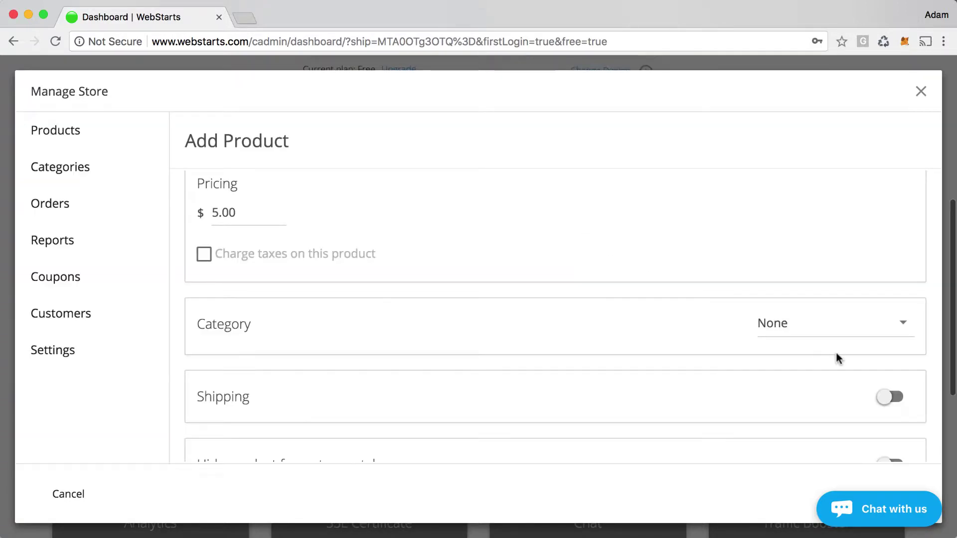
{"action": "scroll", "coordinate": [703, 351], "scroll_direction": "down", "scroll_amount": 3}
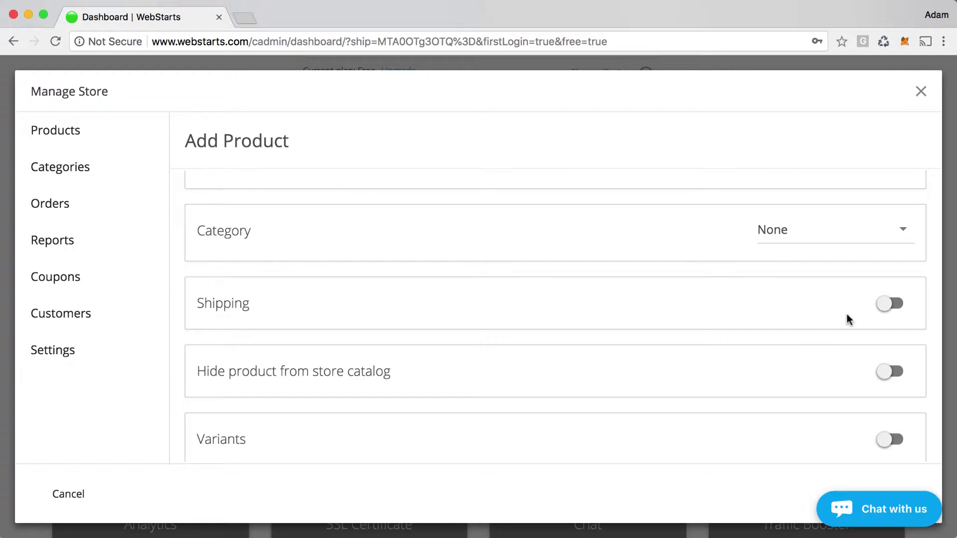
Step: Enable shipping for Custom Packaging with a product weight of 1 lbs
{"action": "left_click", "coordinate": [889, 302]}
{"action": "left_click", "coordinate": [216, 312]}
{"action": "double_click", "coordinate": [216, 312]}
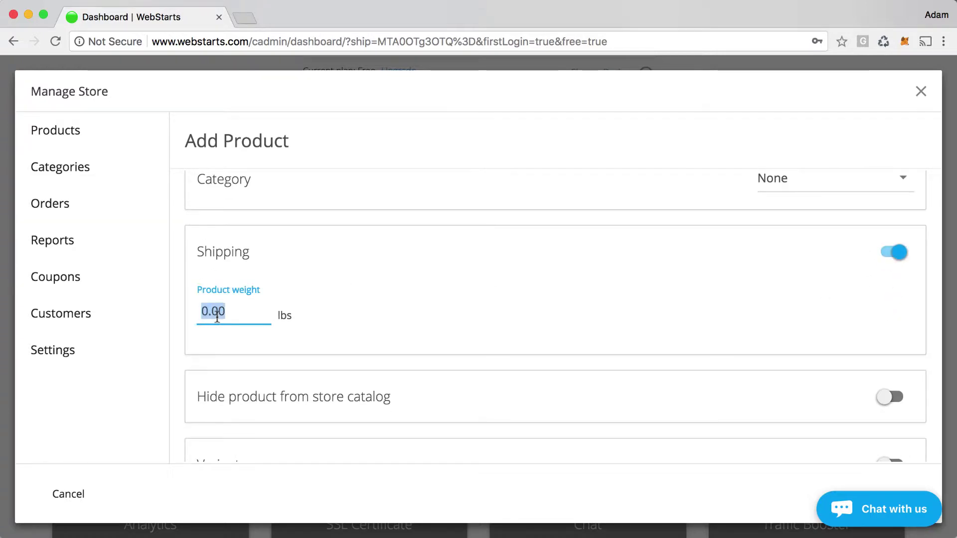
{"action": "type", "text": "1"}
{"action": "left_click", "coordinate": [622, 320]}
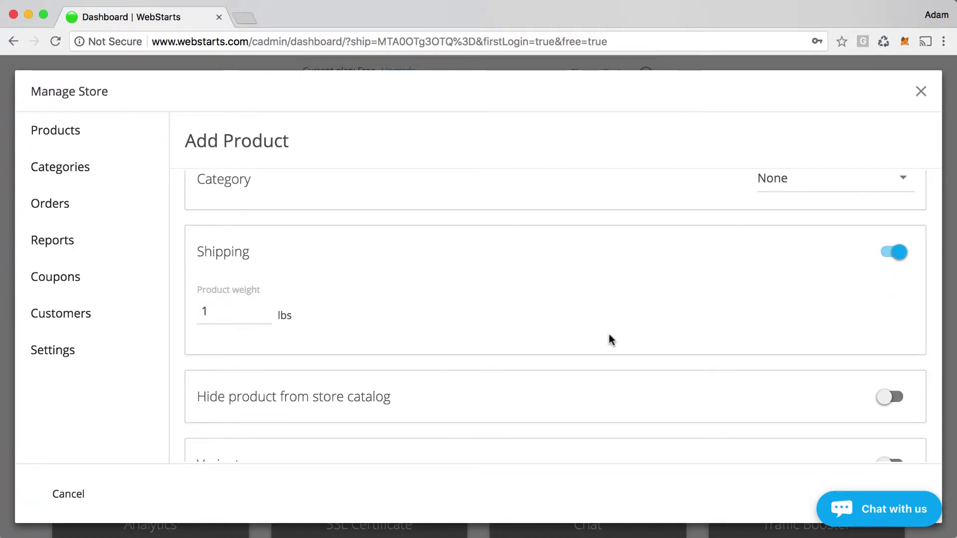
{"action": "scroll", "coordinate": [612, 334], "scroll_direction": "down", "scroll_amount": 5}
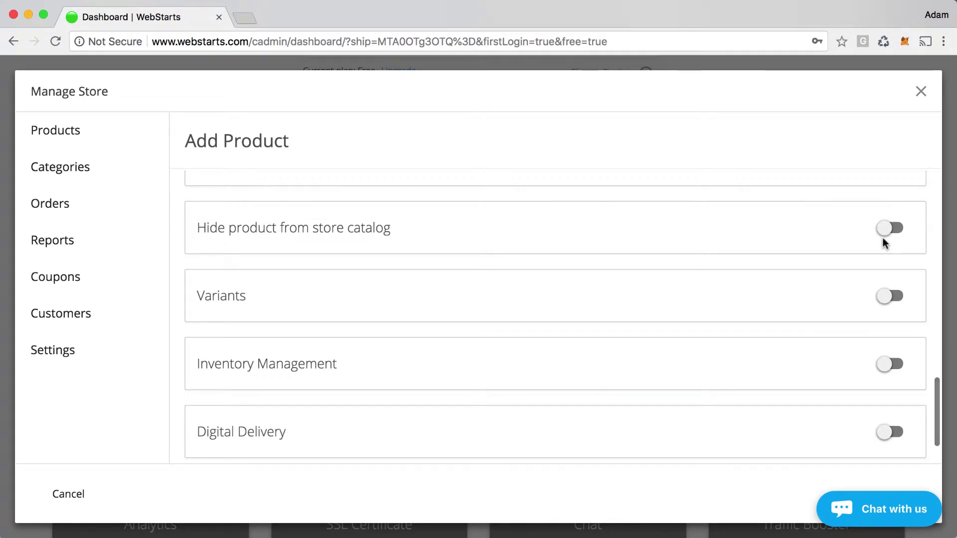
{"action": "scroll", "coordinate": [763, 303], "scroll_direction": "down", "scroll_amount": 1}
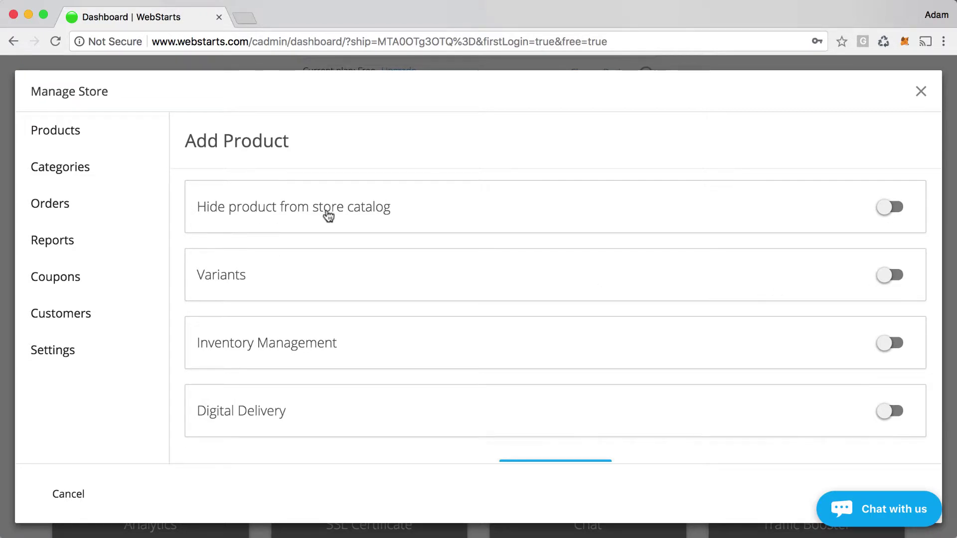
{"action": "left_click", "coordinate": [895, 276]}
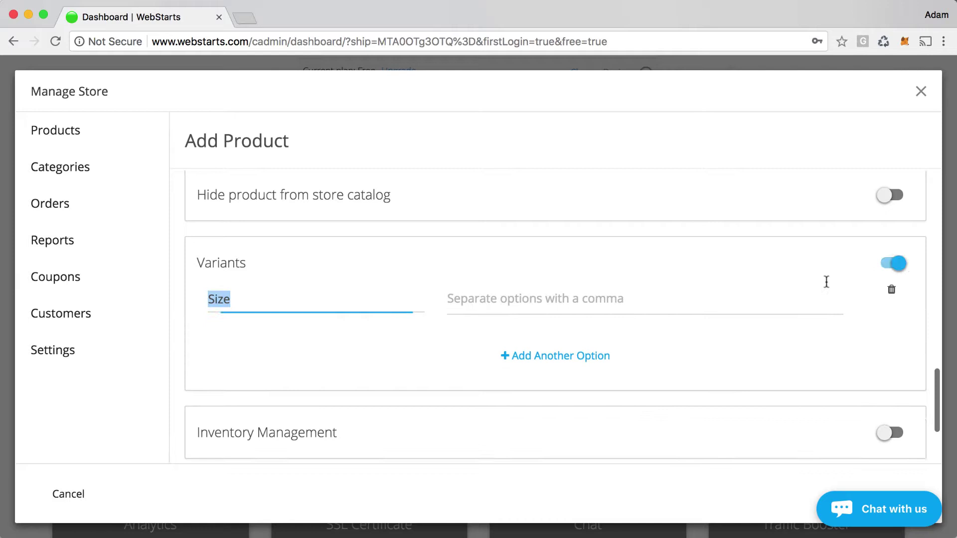
{"action": "scroll", "coordinate": [591, 330], "scroll_direction": "down", "scroll_amount": 2}
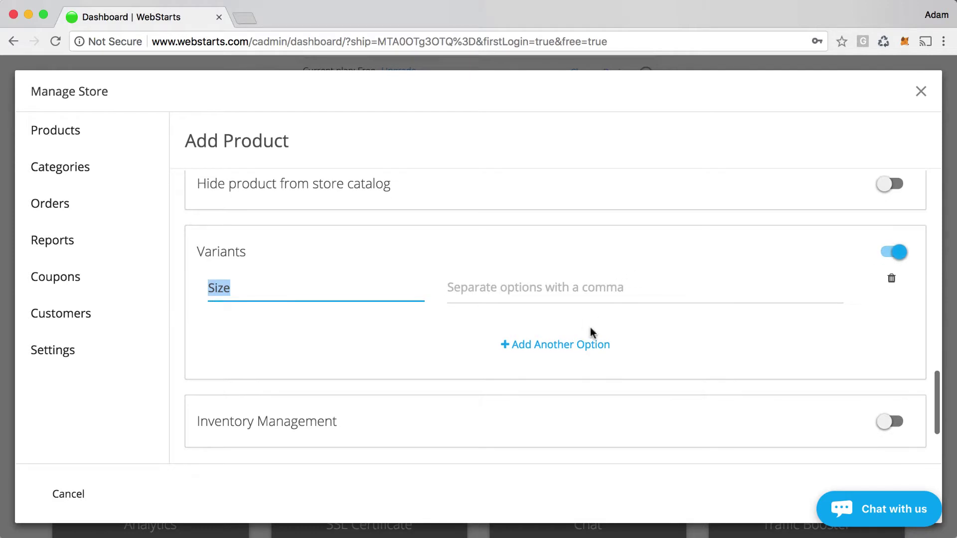
{"action": "left_click", "coordinate": [523, 316]}
{"action": "left_click", "coordinate": [538, 366]}
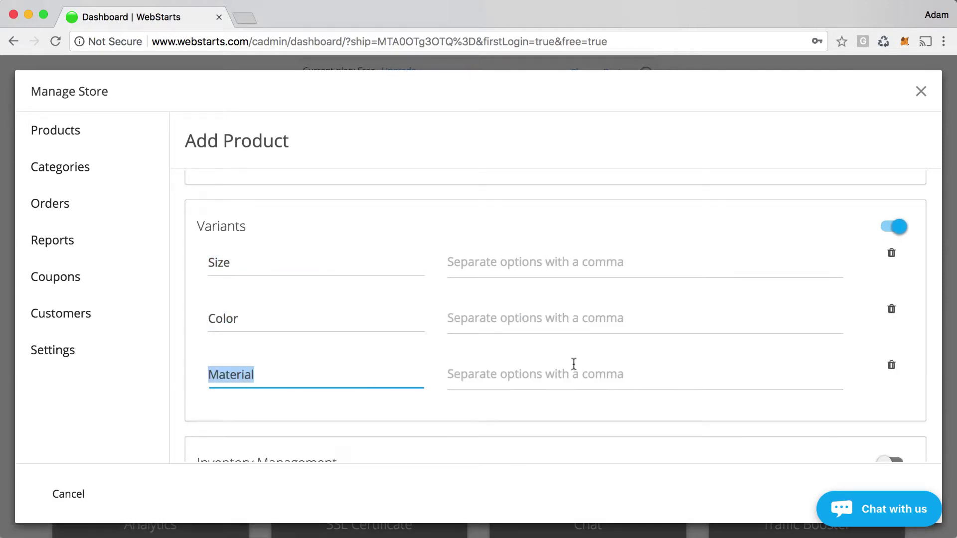
{"action": "double_click", "coordinate": [315, 367]}
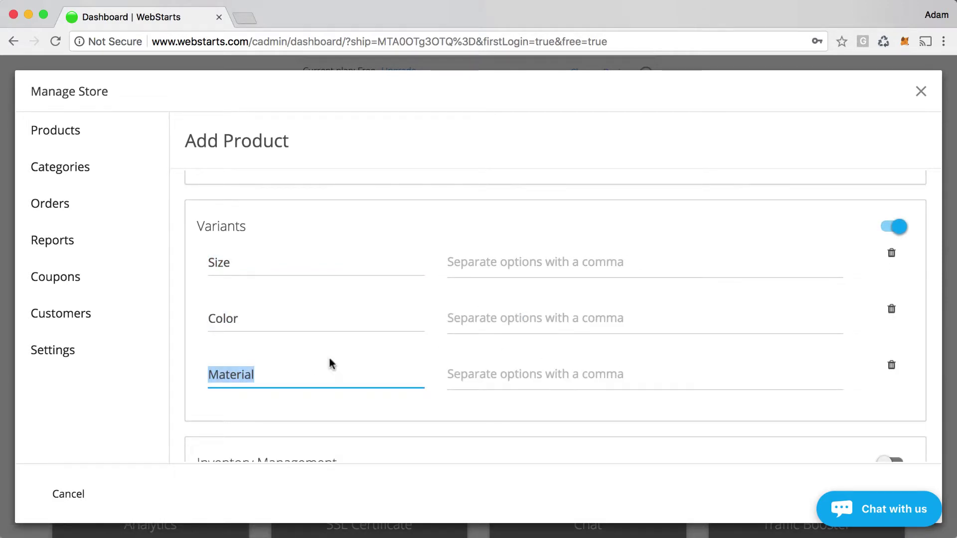
{"action": "left_click", "coordinate": [892, 371]}
{"action": "left_click", "coordinate": [892, 228]}
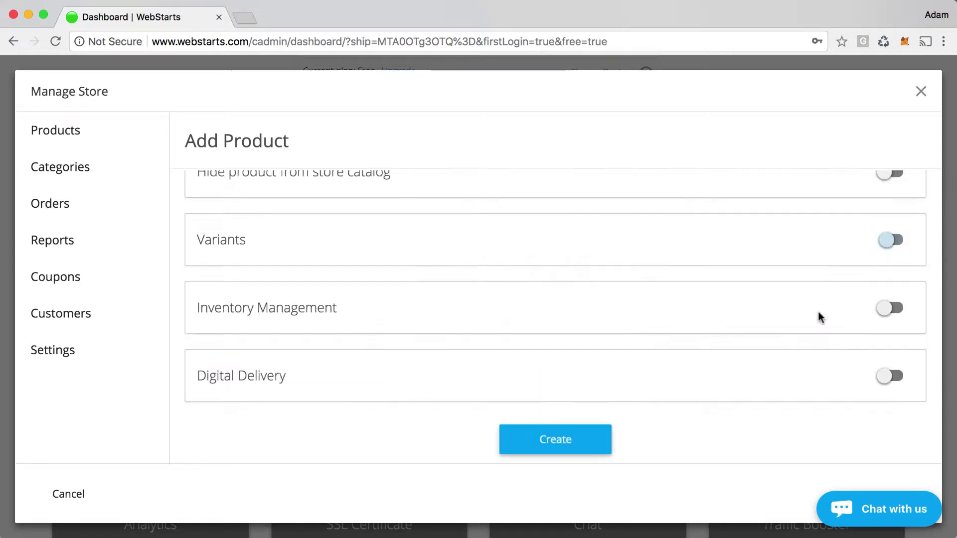
{"action": "scroll", "coordinate": [790, 324], "scroll_direction": "up", "scroll_amount": 1}
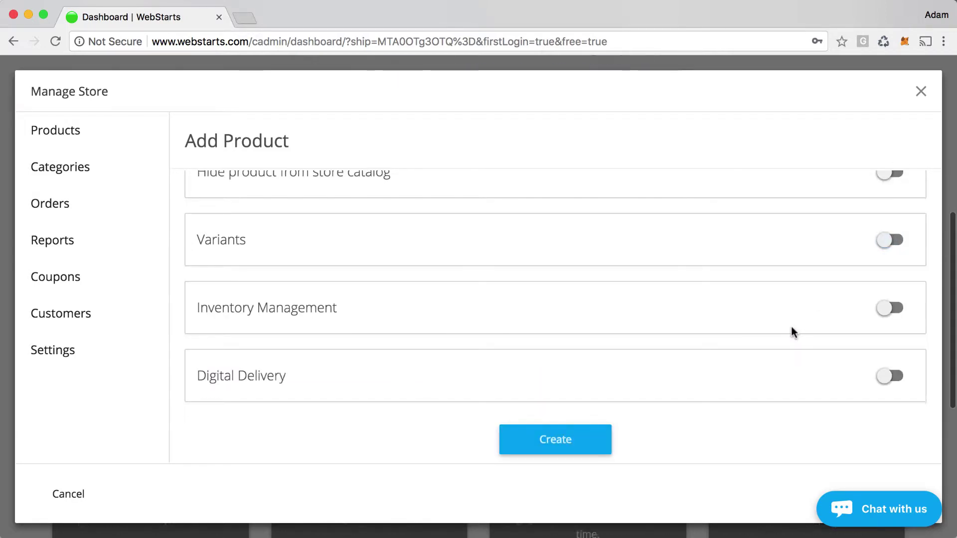
{"action": "left_click", "coordinate": [870, 317]}
{"action": "scroll", "coordinate": [622, 331], "scroll_direction": "down", "scroll_amount": 2}
{"action": "left_click", "coordinate": [353, 316]}
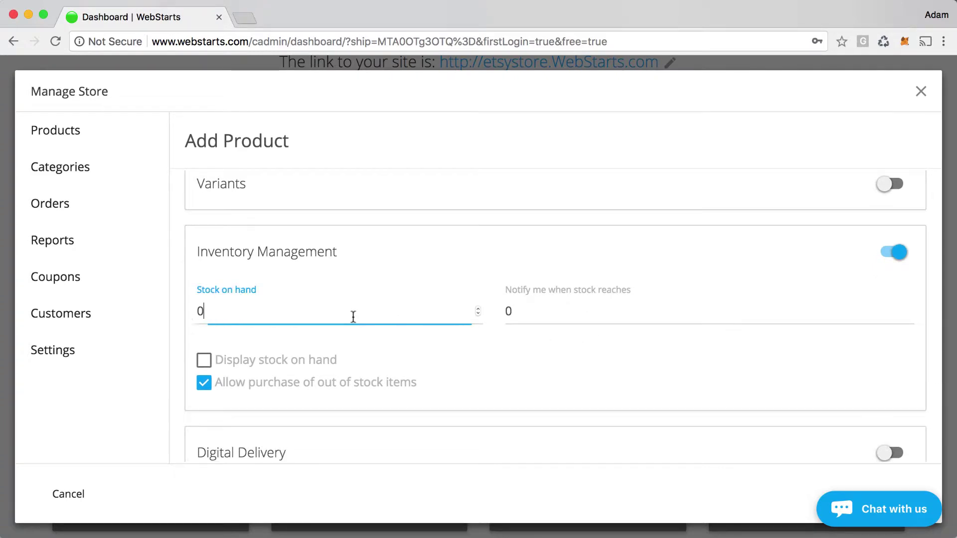
{"action": "left_click", "coordinate": [203, 361]}
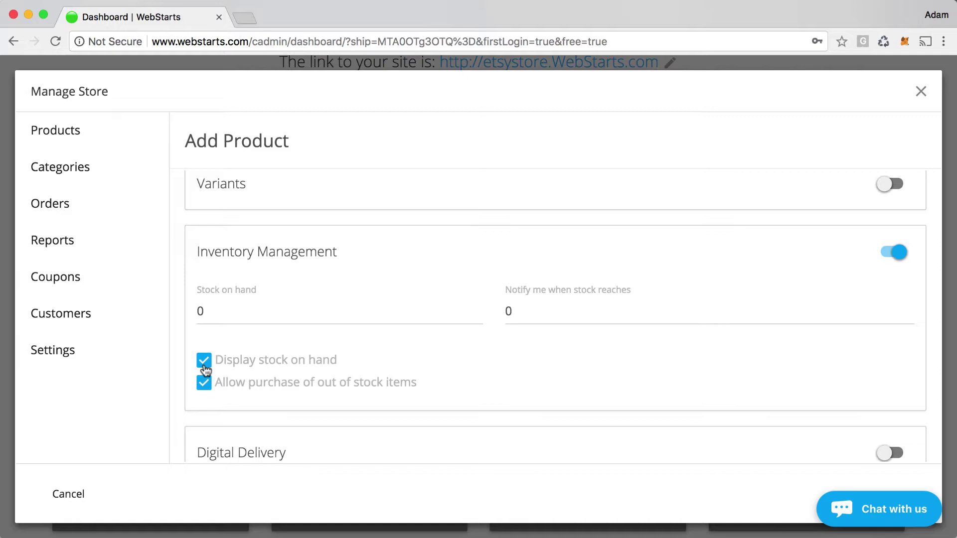
{"action": "left_click", "coordinate": [247, 314]}
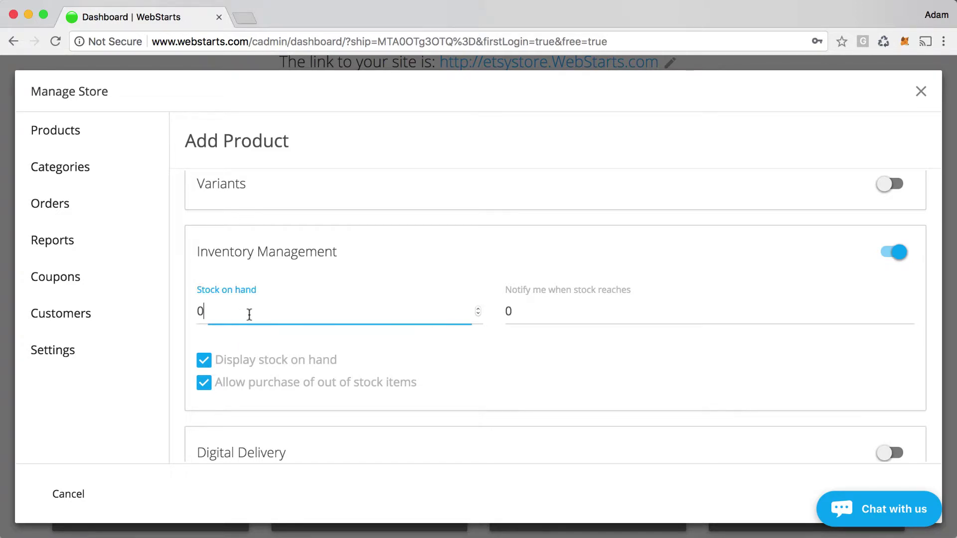
{"action": "left_click", "coordinate": [595, 314]}
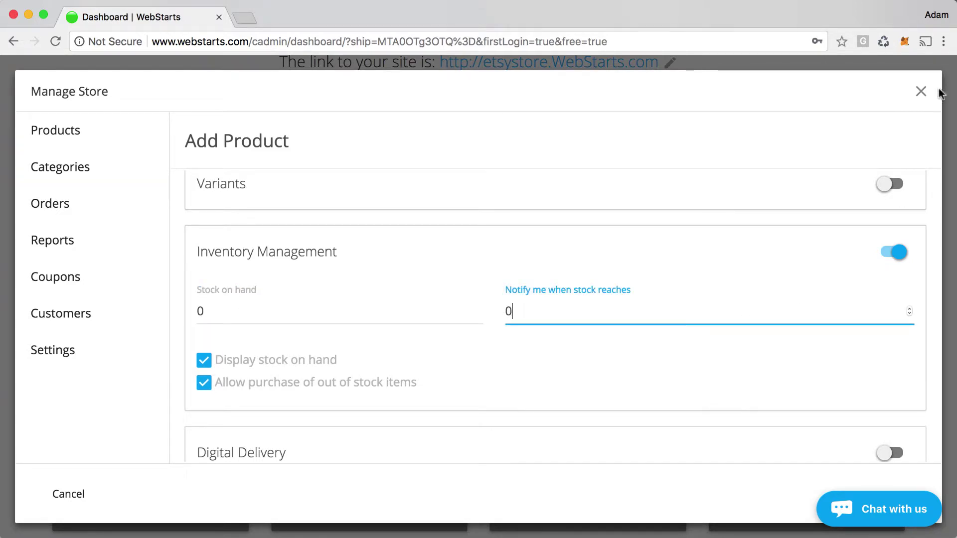
{"action": "left_click", "coordinate": [889, 253]}
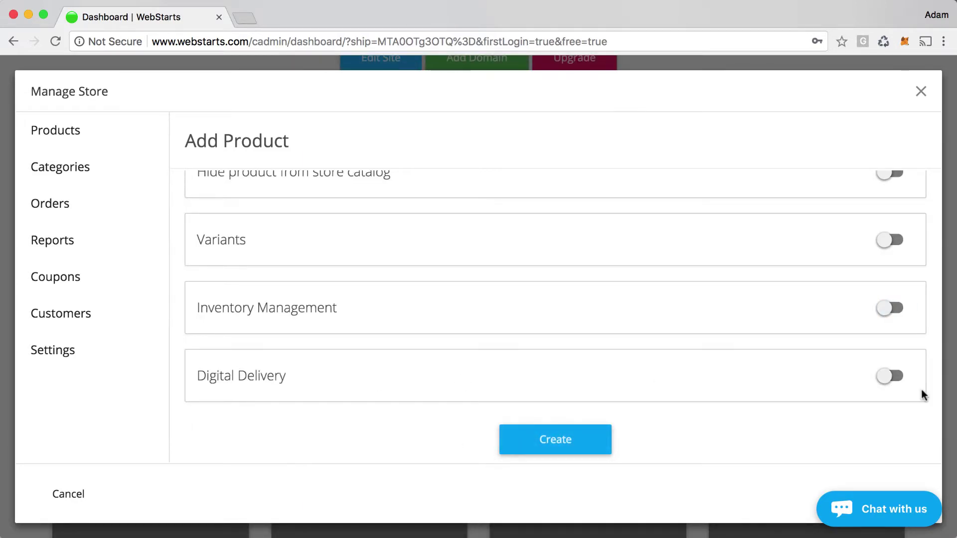
{"action": "left_click", "coordinate": [892, 376]}
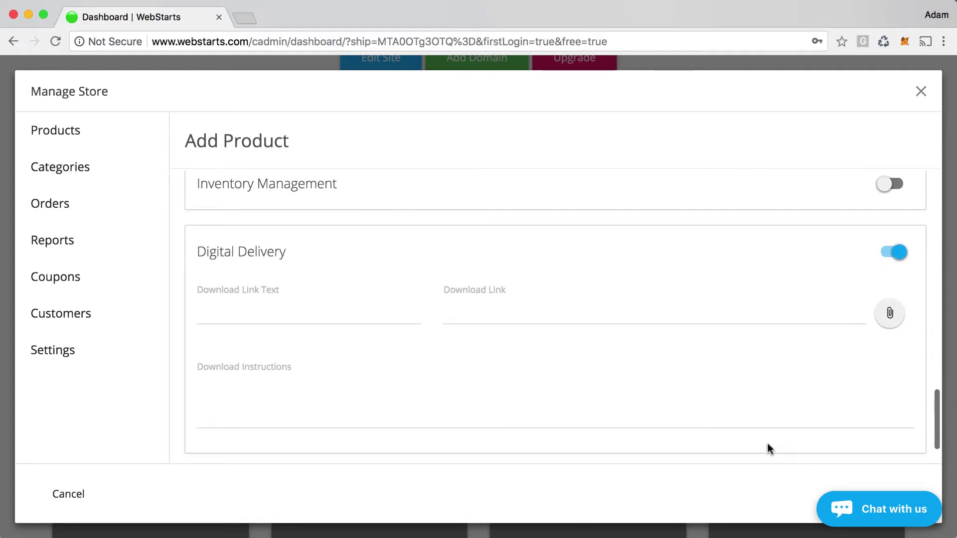
{"action": "left_click", "coordinate": [892, 255]}
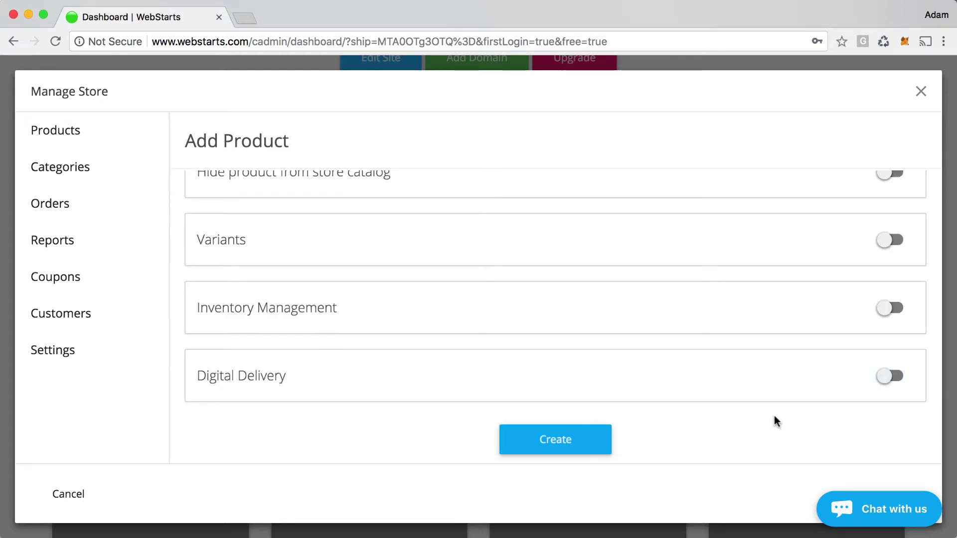
{"action": "scroll", "coordinate": [773, 418], "scroll_direction": "down", "scroll_amount": 3}
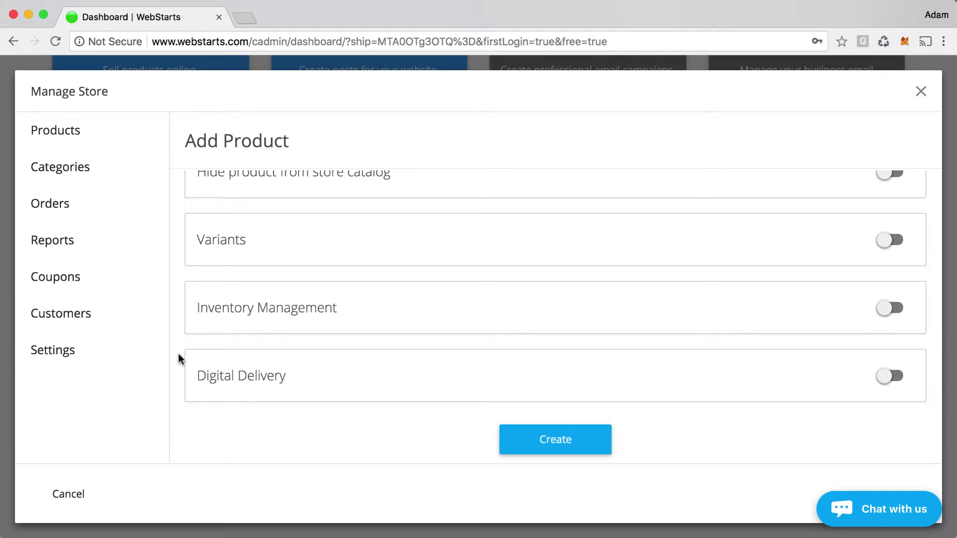
Step: Create the $5.00 Custom Packaging product and view the store's Orders and Reports pages
{"action": "left_click", "coordinate": [507, 442]}
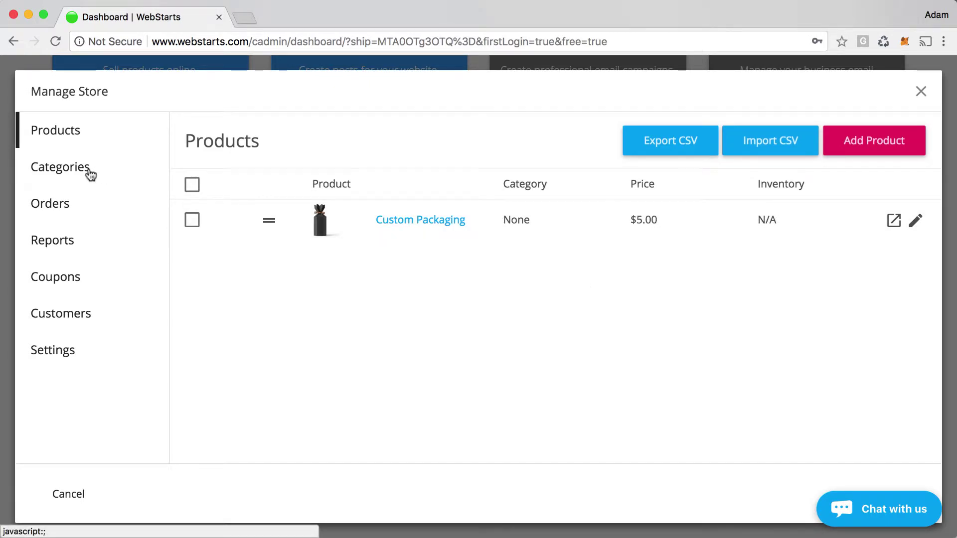
{"action": "left_click", "coordinate": [64, 207]}
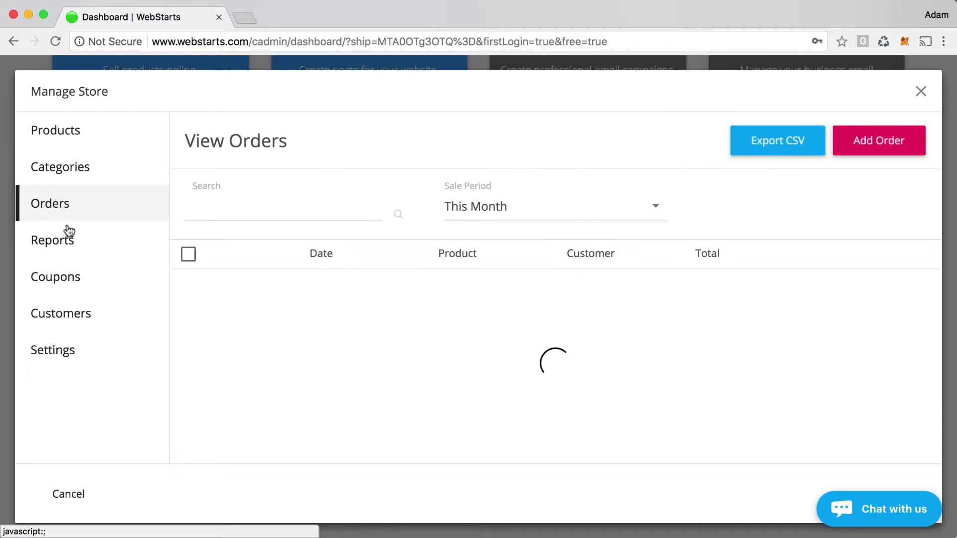
{"action": "left_click", "coordinate": [66, 246]}
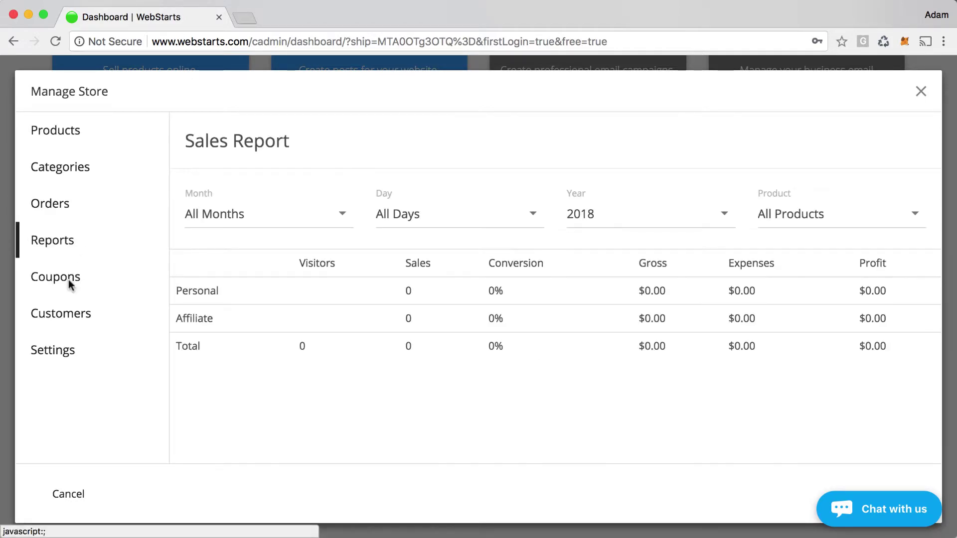
Step: Visit Coupons, dismiss the Add Coupon form, then view the empty Customers list
{"action": "left_click", "coordinate": [68, 279]}
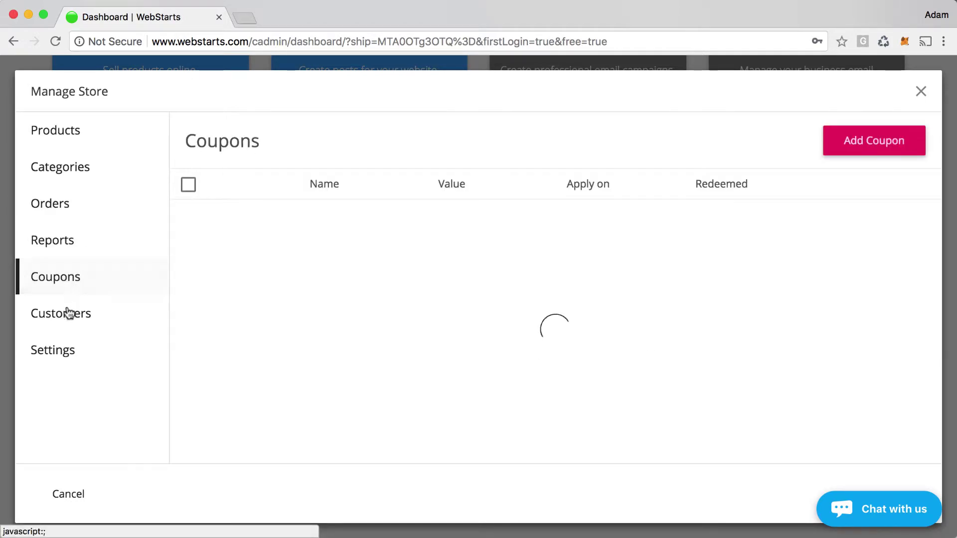
{"action": "left_click", "coordinate": [844, 141]}
{"action": "left_click", "coordinate": [685, 167]}
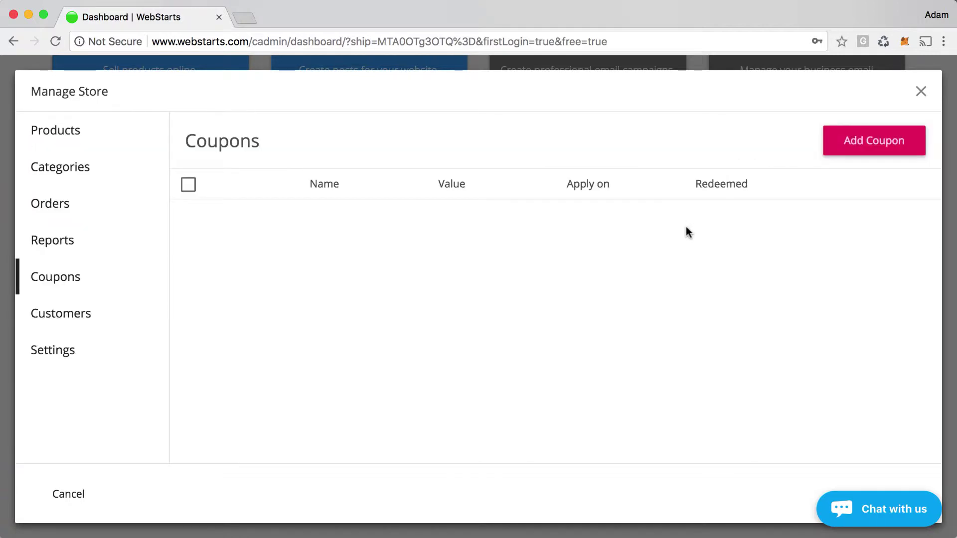
{"action": "left_click", "coordinate": [74, 319]}
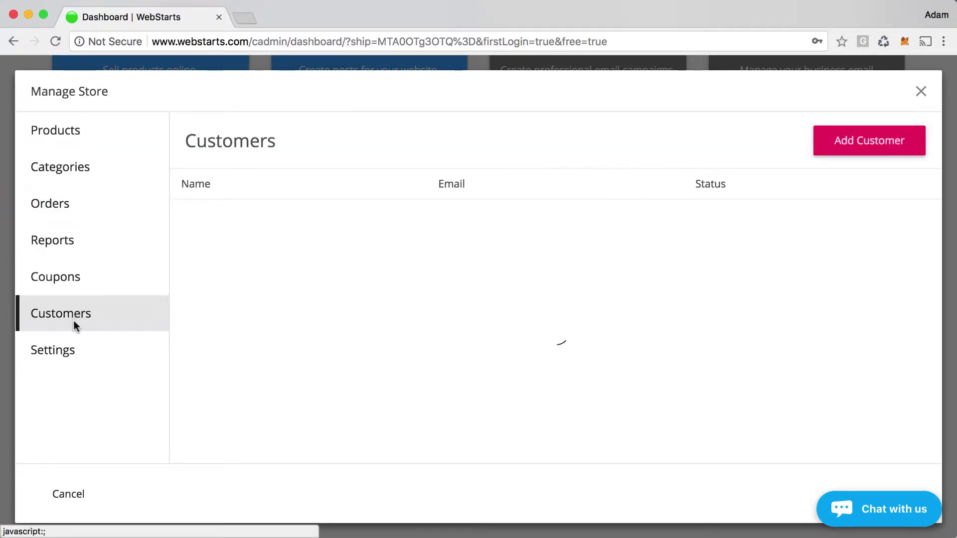
Step: Open the store settings and keep WePay as the payment processor
{"action": "left_click", "coordinate": [75, 352]}
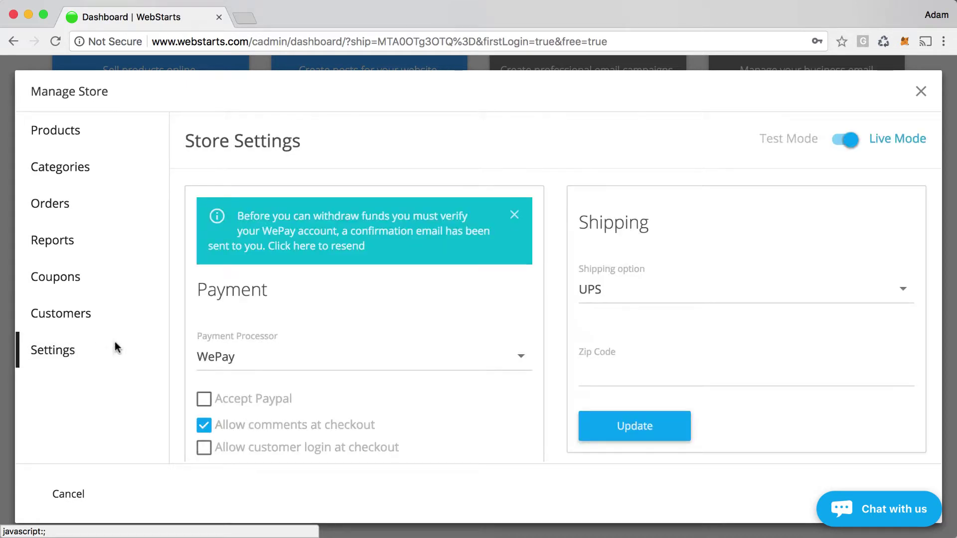
{"action": "scroll", "coordinate": [498, 353], "scroll_direction": "down", "scroll_amount": 2}
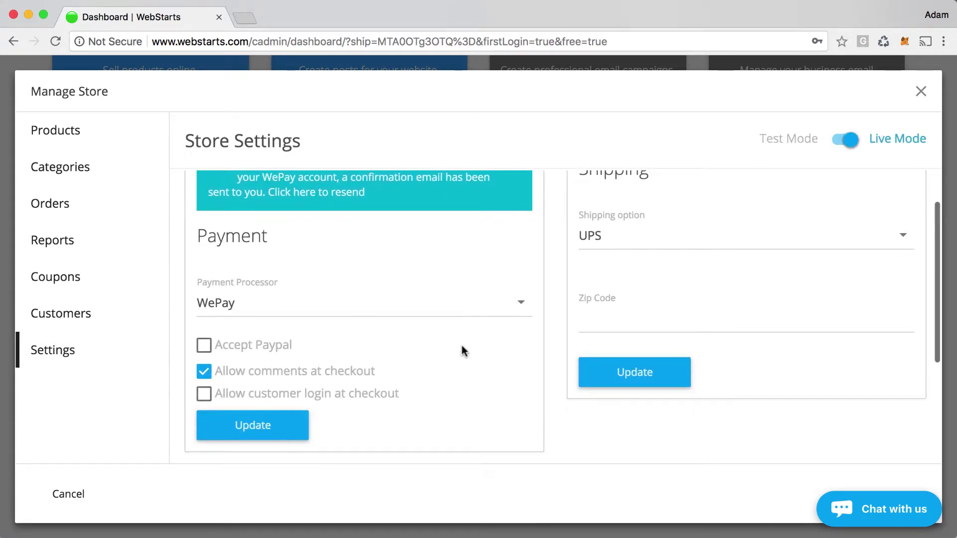
{"action": "left_click", "coordinate": [370, 308]}
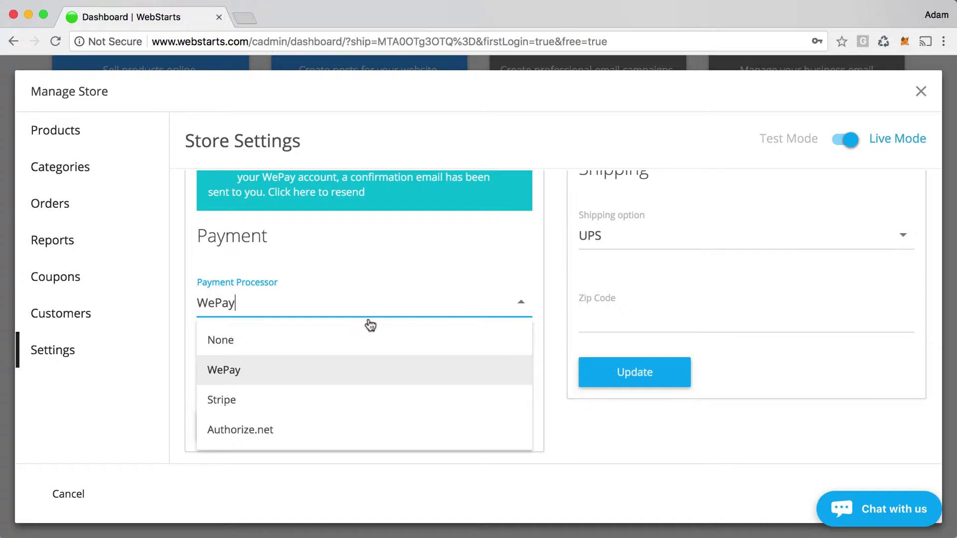
{"action": "scroll", "coordinate": [370, 388], "scroll_direction": "down", "scroll_amount": 1}
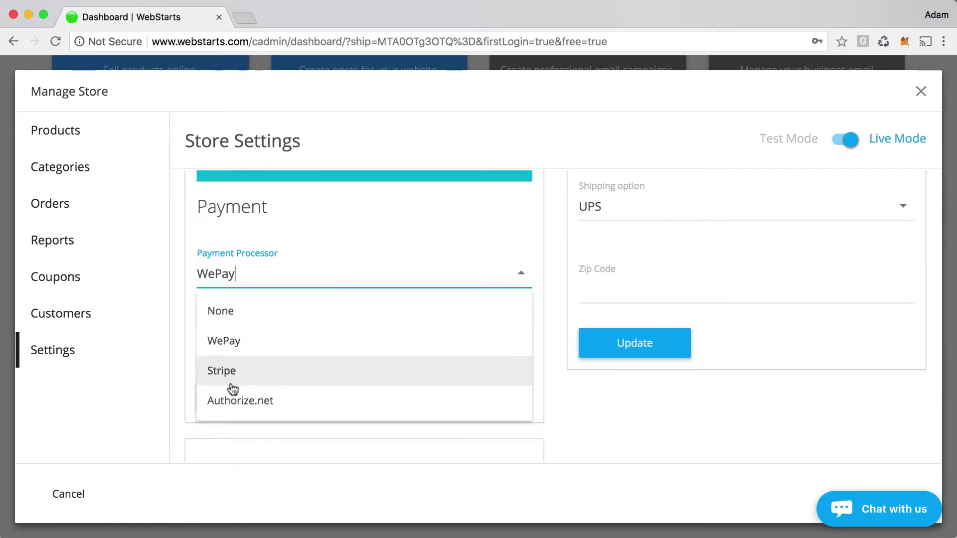
{"action": "scroll", "coordinate": [250, 412], "scroll_direction": "down", "scroll_amount": 2}
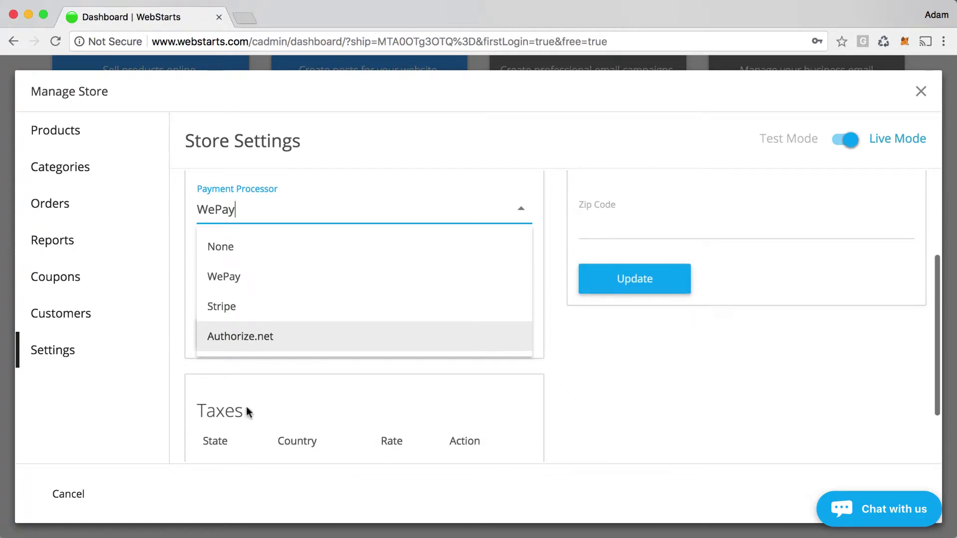
{"action": "left_click", "coordinate": [180, 338]}
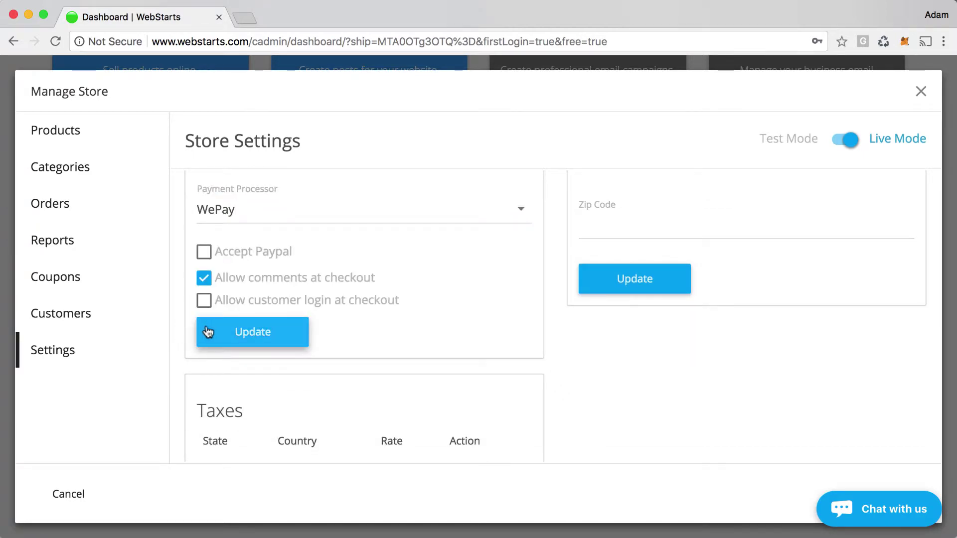
Step: Leave PayPal off, disable checkout comments, enable customer login at checkout, and update the settings
{"action": "left_click", "coordinate": [203, 253]}
{"action": "left_click", "coordinate": [204, 254]}
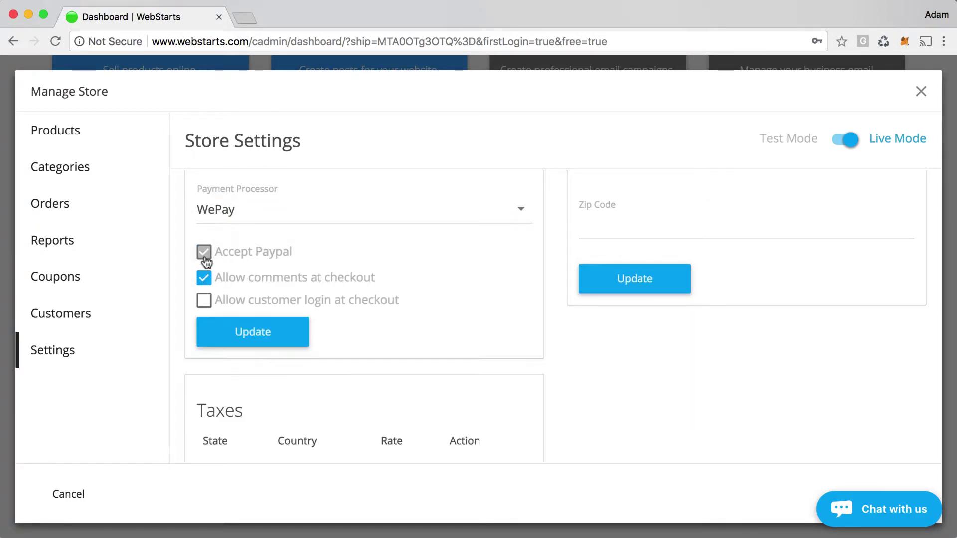
{"action": "left_click", "coordinate": [205, 281]}
{"action": "left_click", "coordinate": [204, 301]}
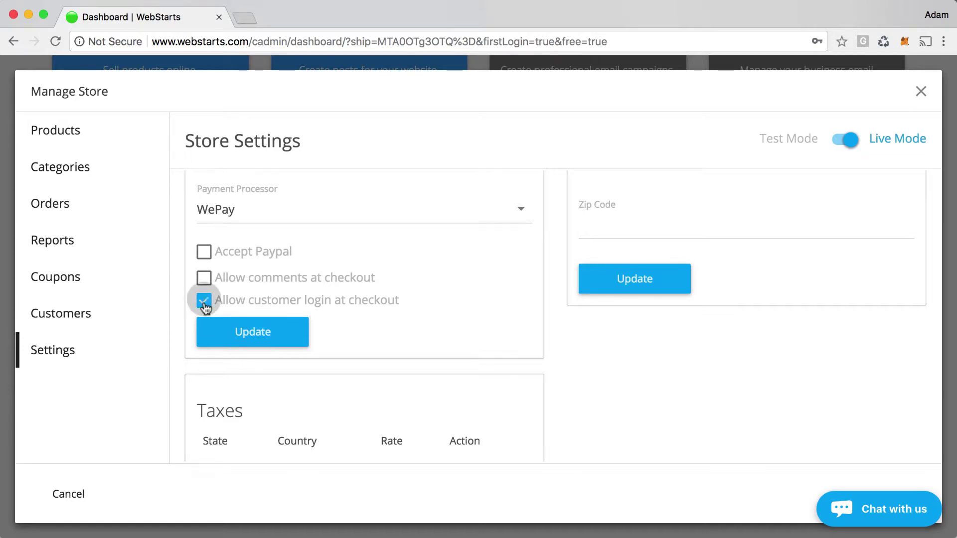
{"action": "left_click", "coordinate": [236, 337]}
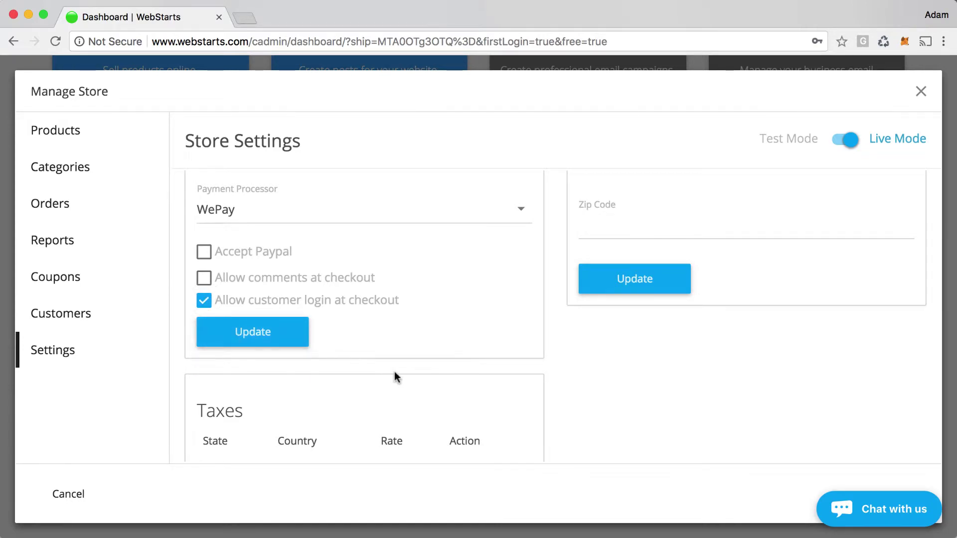
{"action": "scroll", "coordinate": [393, 372], "scroll_direction": "down", "scroll_amount": 3}
{"action": "scroll", "coordinate": [393, 373], "scroll_direction": "up", "scroll_amount": 5}
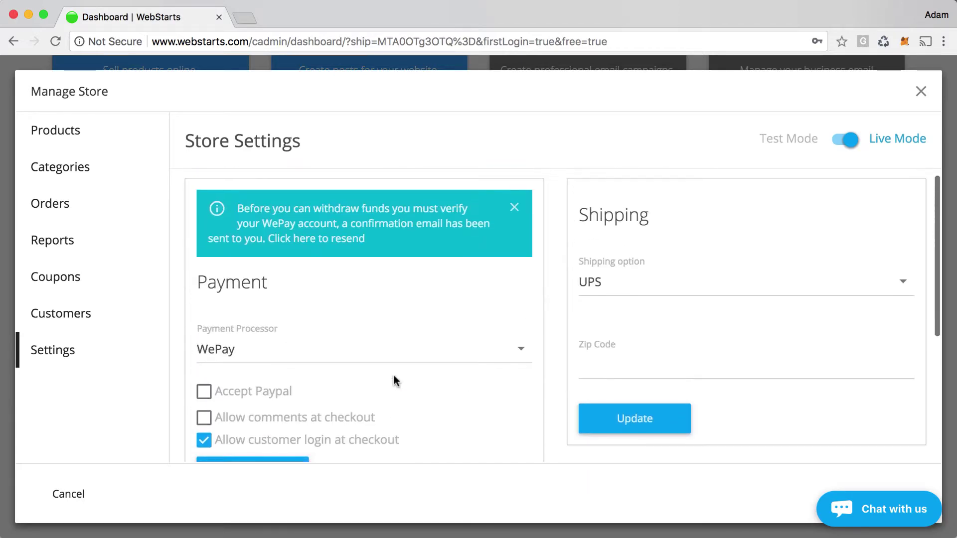
{"action": "left_click", "coordinate": [672, 300]}
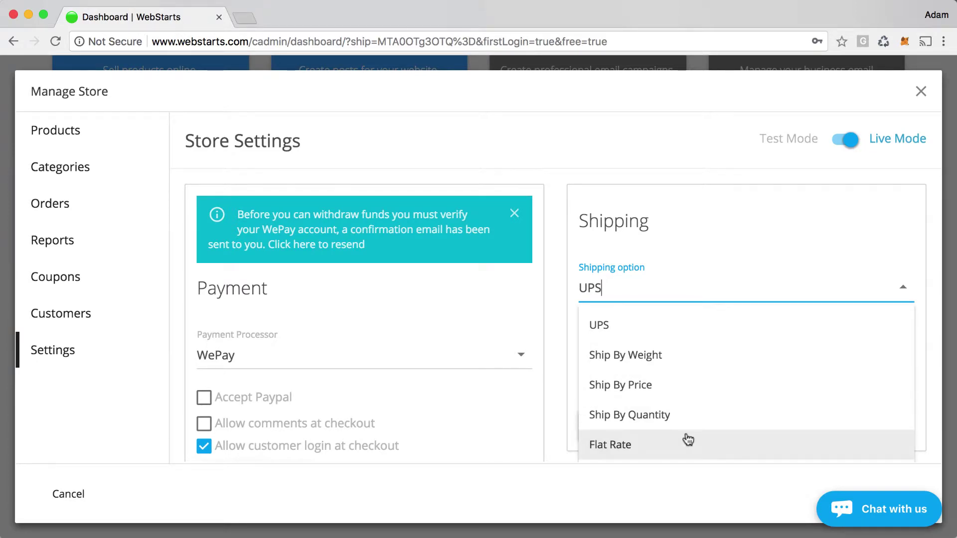
{"action": "scroll", "coordinate": [687, 440], "scroll_direction": "down", "scroll_amount": 1}
{"action": "left_click", "coordinate": [737, 222]}
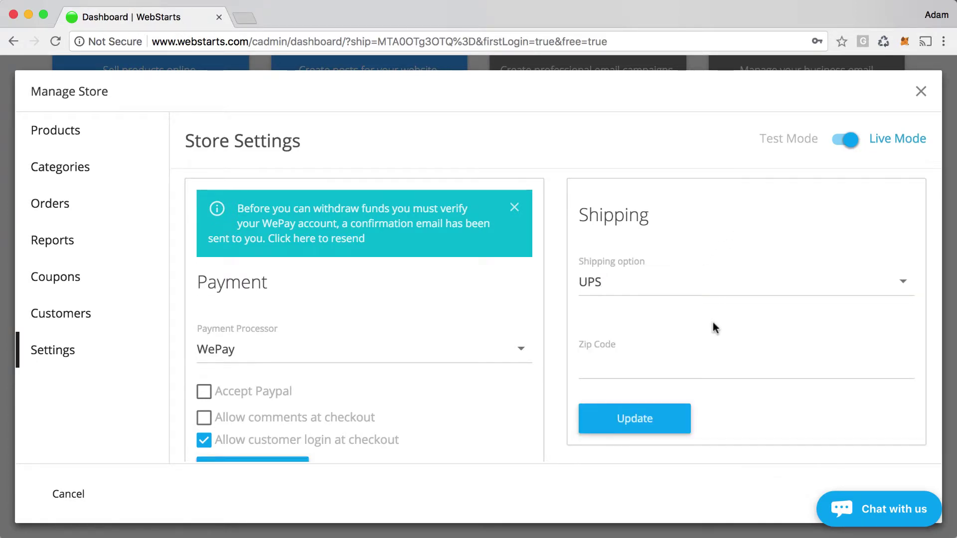
{"action": "scroll", "coordinate": [713, 323], "scroll_direction": "down", "scroll_amount": 5}
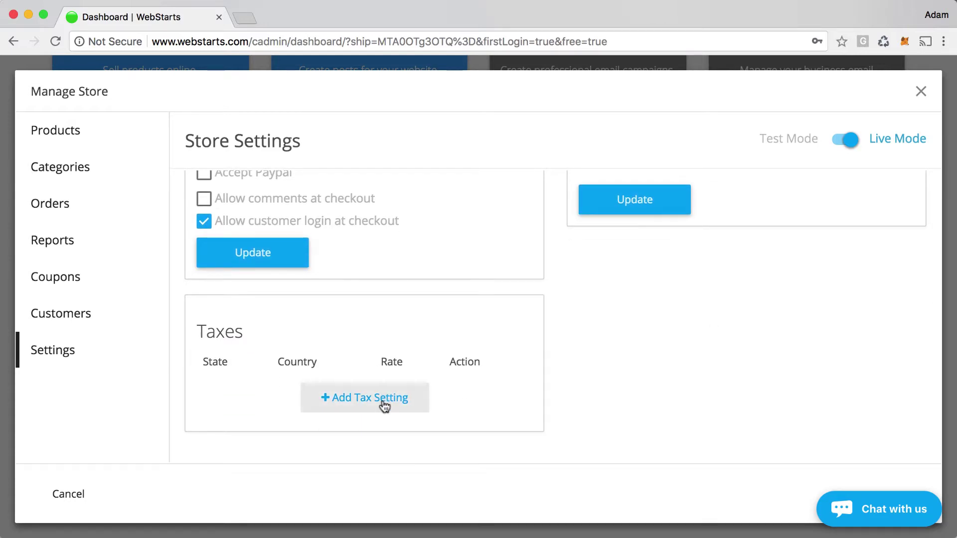
{"action": "left_click", "coordinate": [380, 400]}
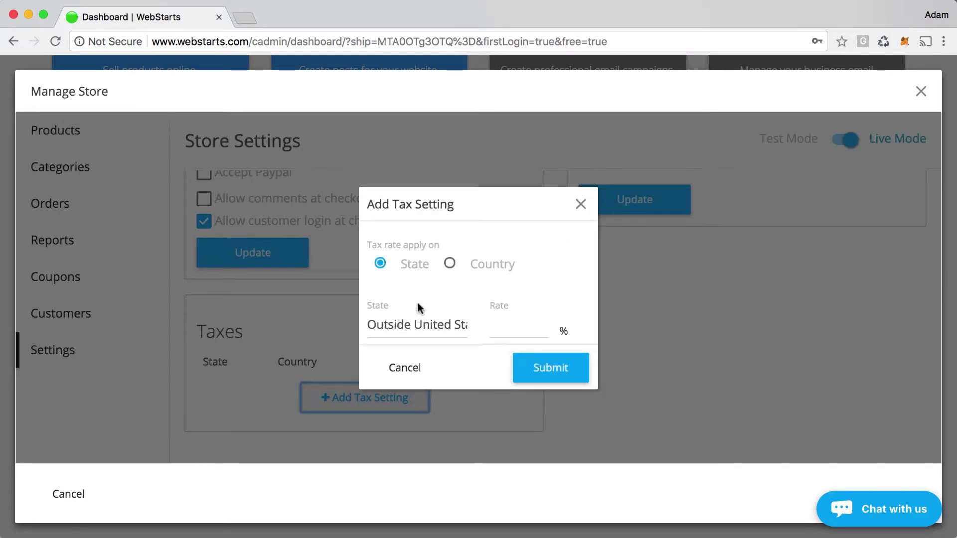
{"action": "left_click", "coordinate": [504, 327]}
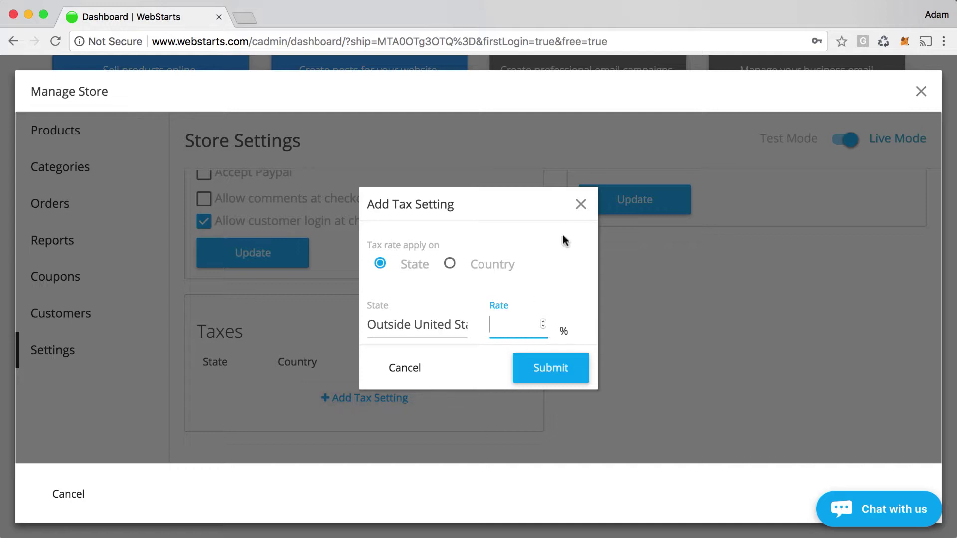
{"action": "left_click", "coordinate": [580, 205]}
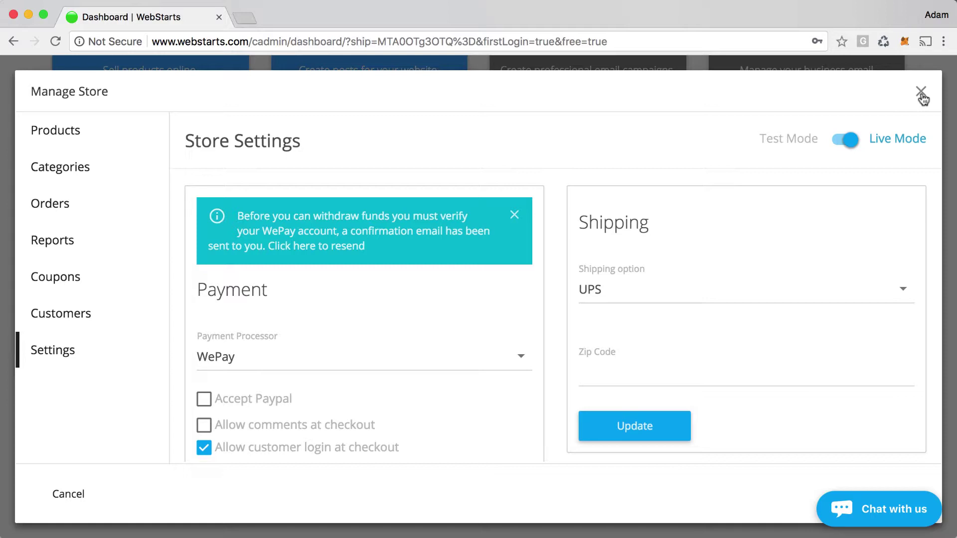
Step: Close Manage Store, launch Edit Site for Home Living and Decor, and bring up the page list
{"action": "left_click", "coordinate": [921, 92]}
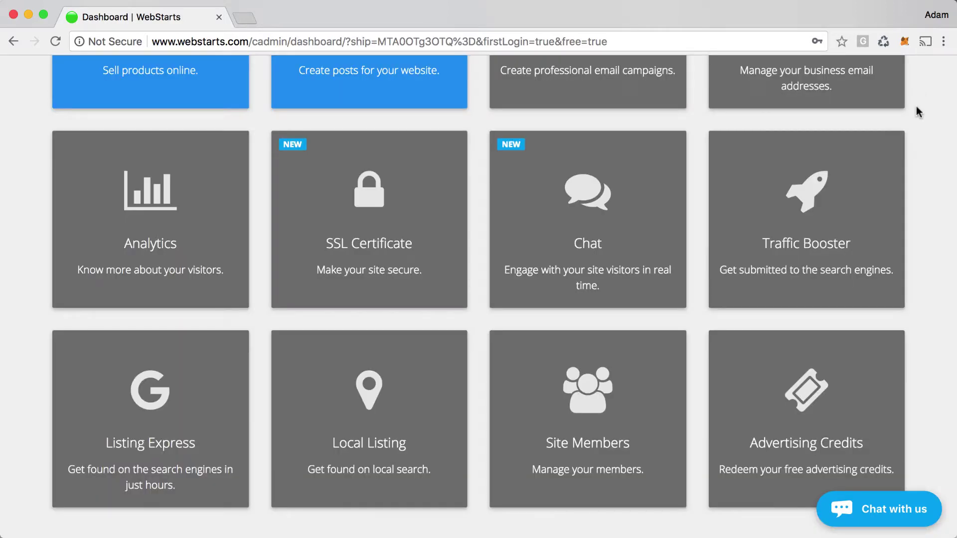
{"action": "scroll", "coordinate": [911, 200], "scroll_direction": "up", "scroll_amount": 10}
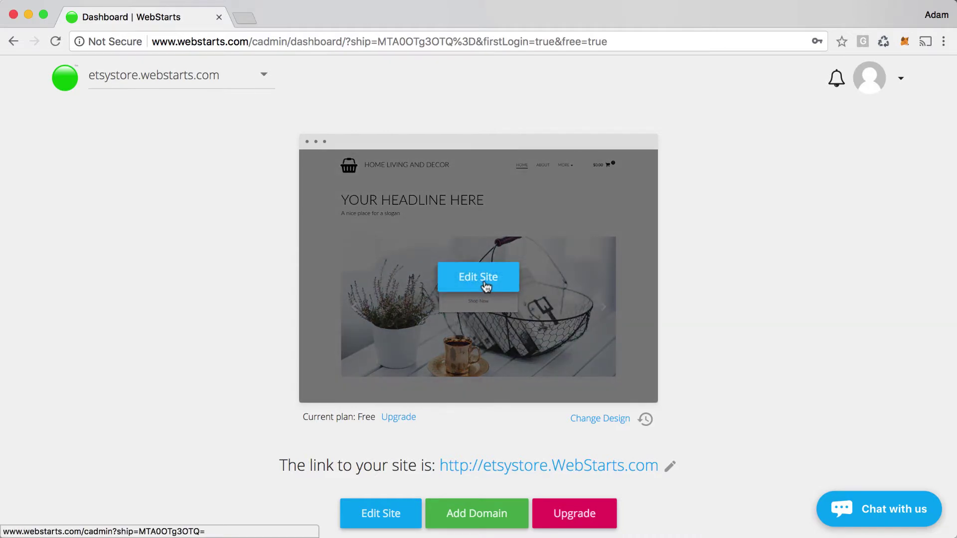
{"action": "left_click", "coordinate": [486, 287]}
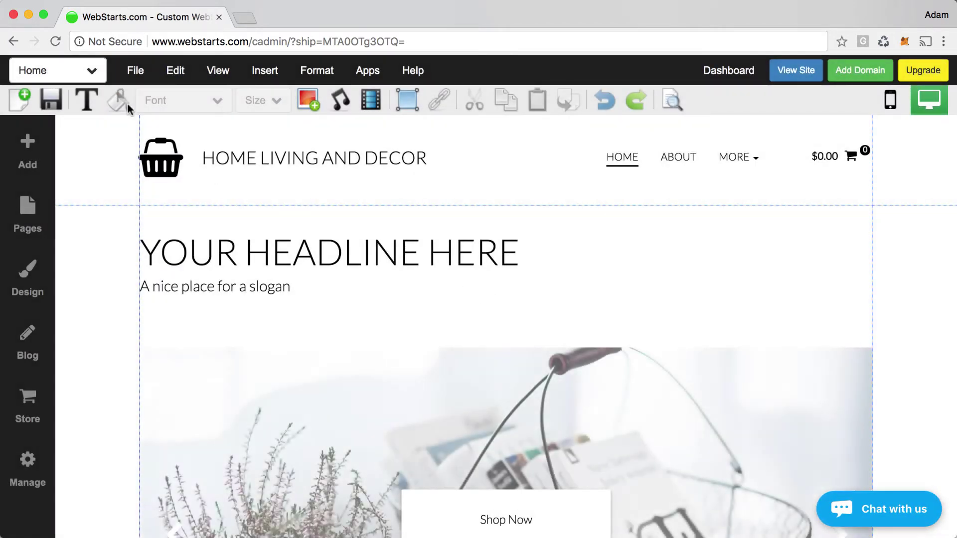
{"action": "left_click", "coordinate": [90, 71]}
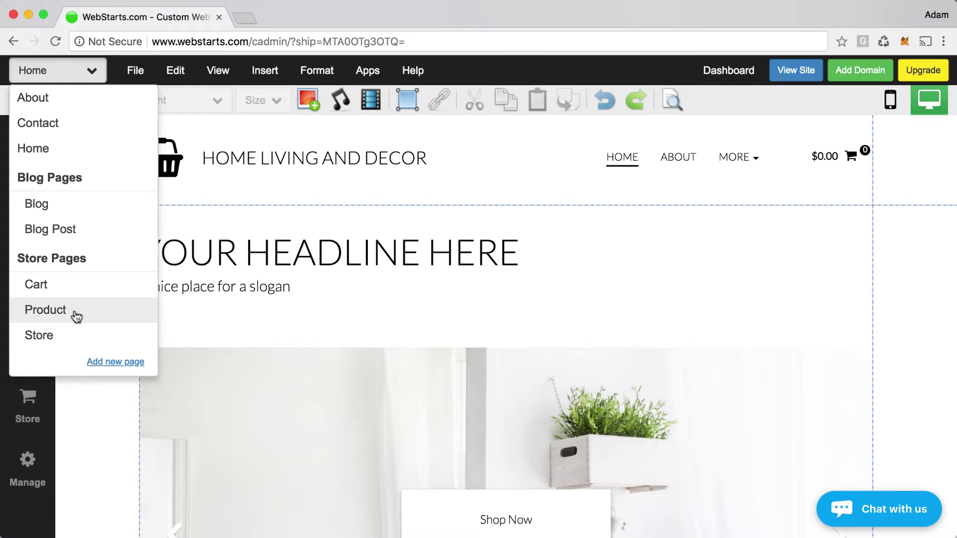
Step: Change the headline to 'Welcome to my store', narrow its box, and save the page
{"action": "left_click", "coordinate": [357, 250]}
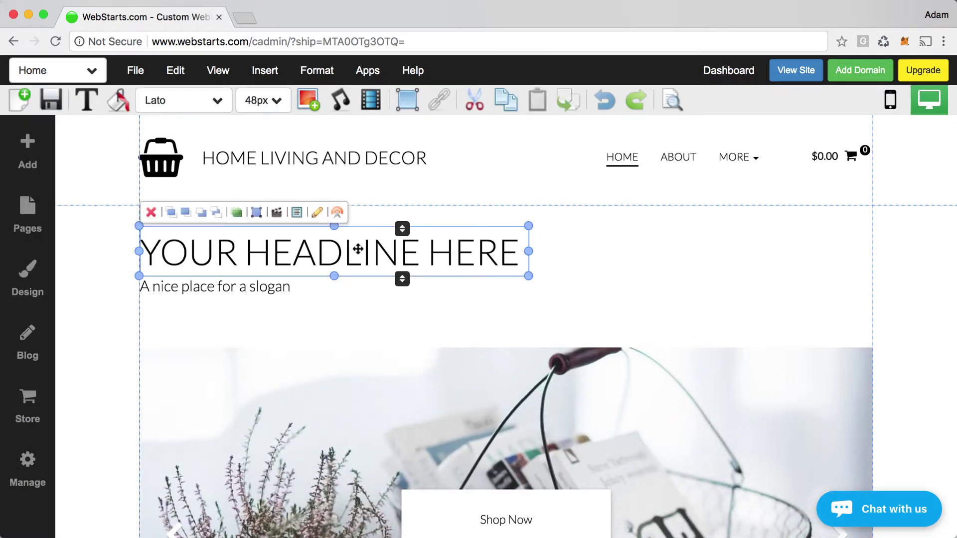
{"action": "left_click", "coordinate": [358, 249]}
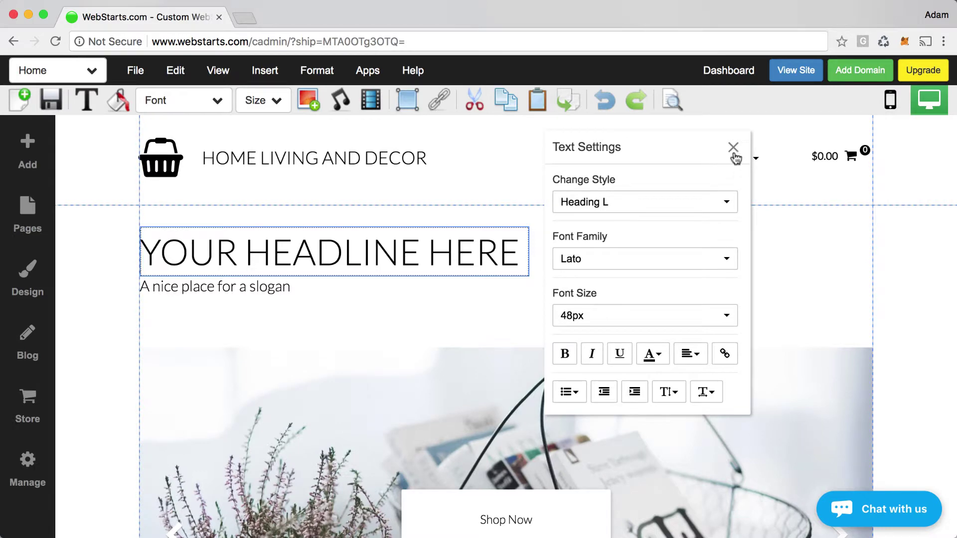
{"action": "triple_click", "coordinate": [463, 264]}
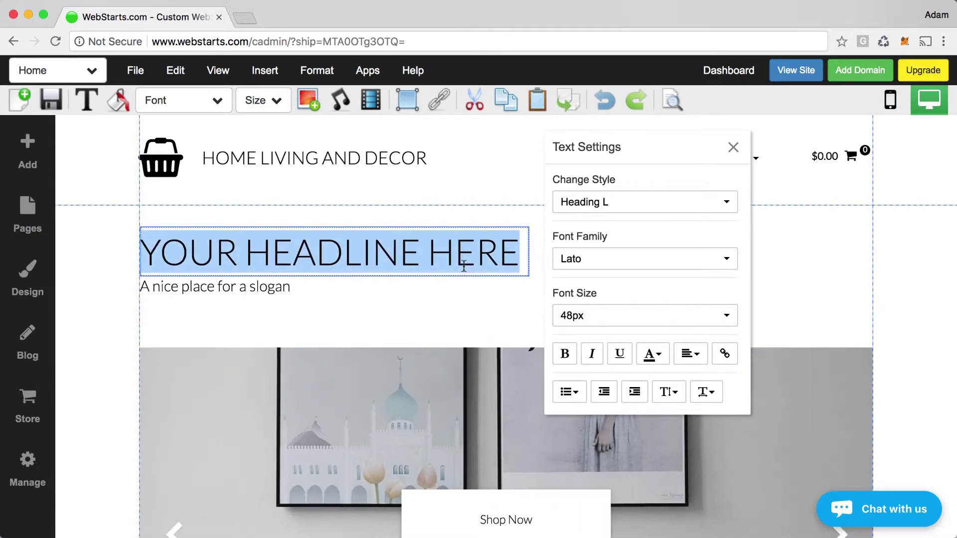
{"action": "type", "text": "W"}
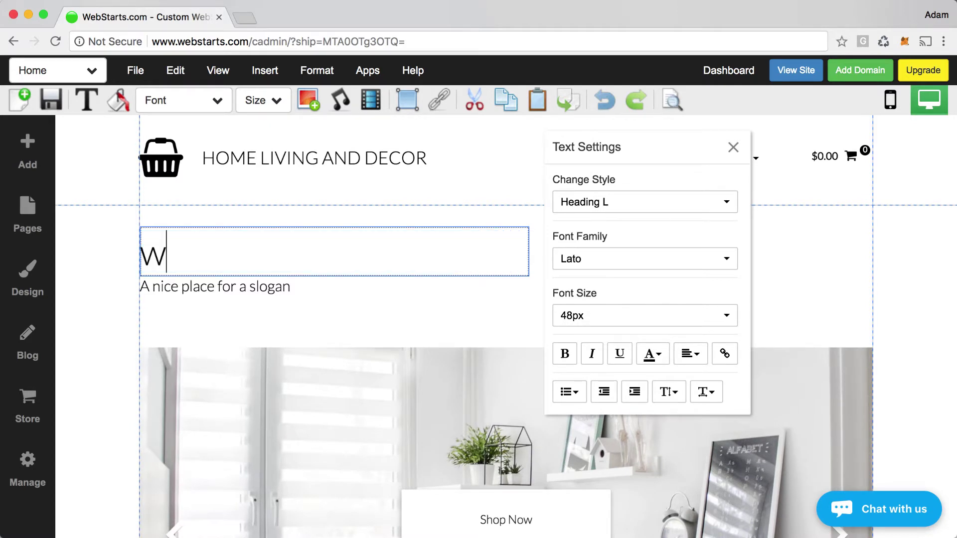
{"action": "type", "text": "elcome"}
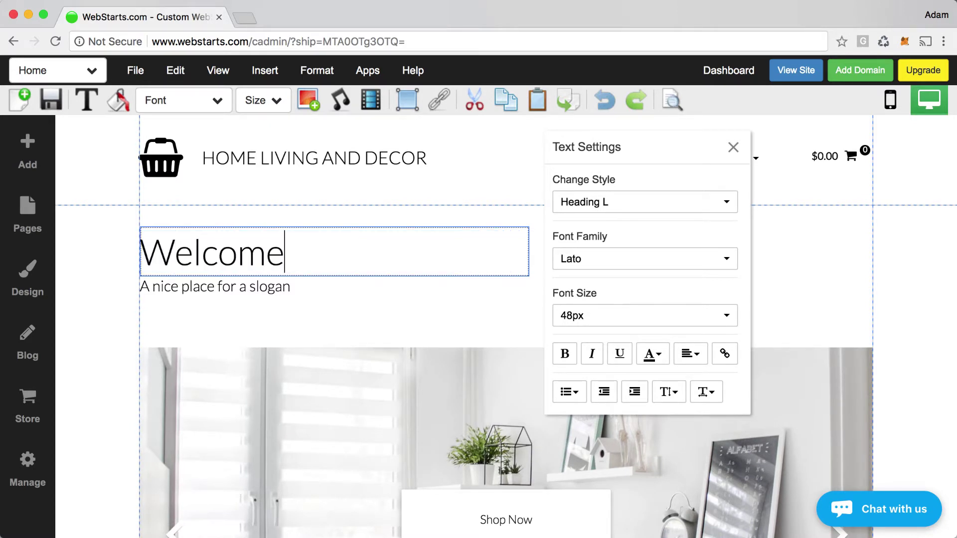
{"action": "type", "text": " to my store"}
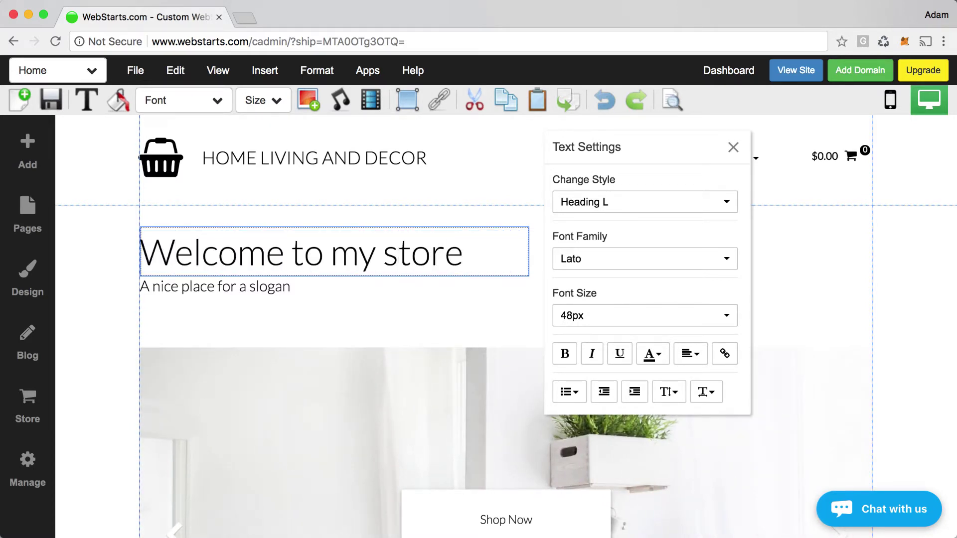
{"action": "left_click", "coordinate": [792, 312]}
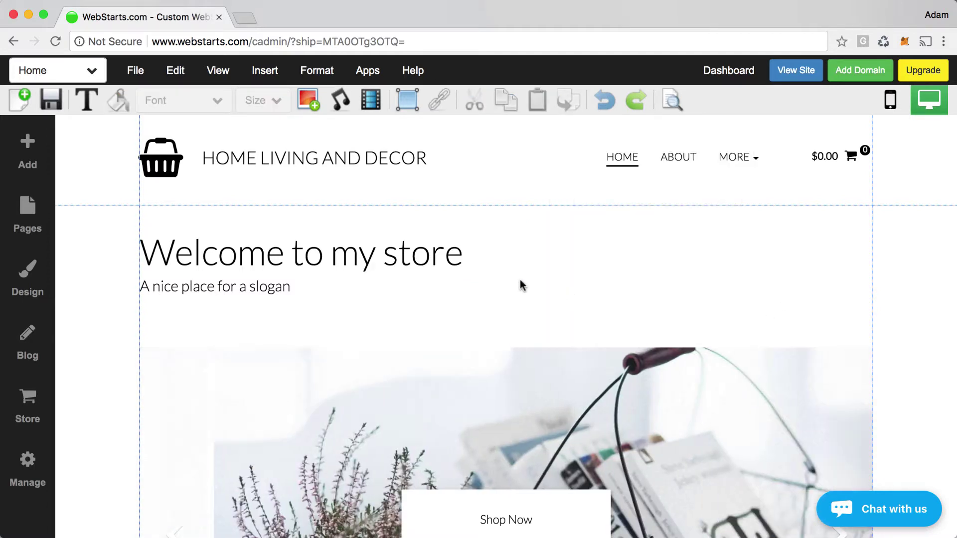
{"action": "left_click", "coordinate": [467, 270]}
{"action": "left_click_drag", "start_coordinate": [528, 251], "coordinate": [380, 249]}
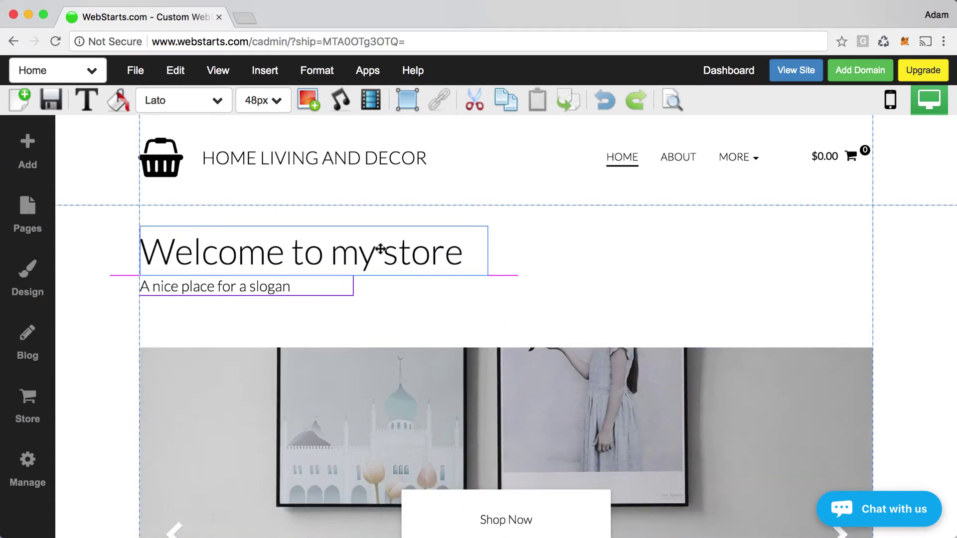
{"action": "left_click", "coordinate": [696, 264]}
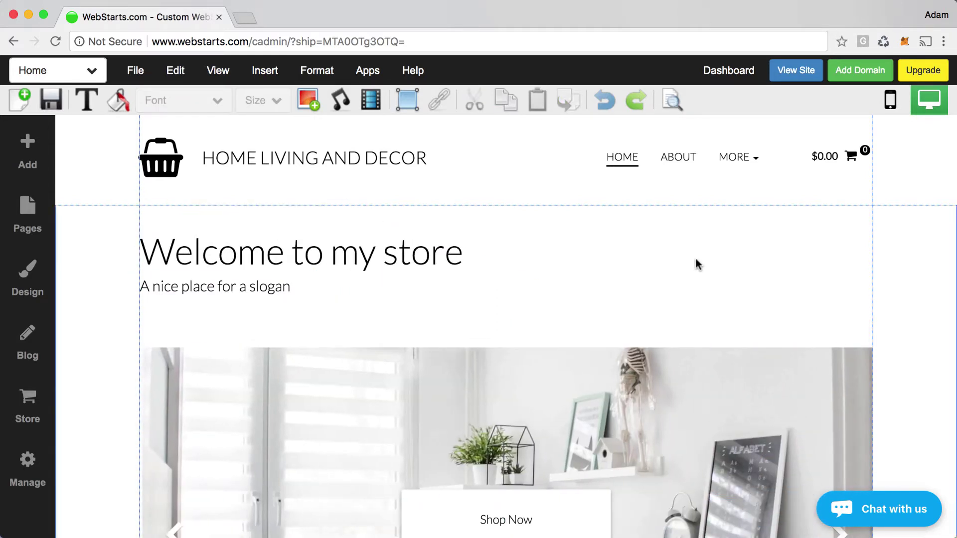
{"action": "left_click", "coordinate": [50, 99]}
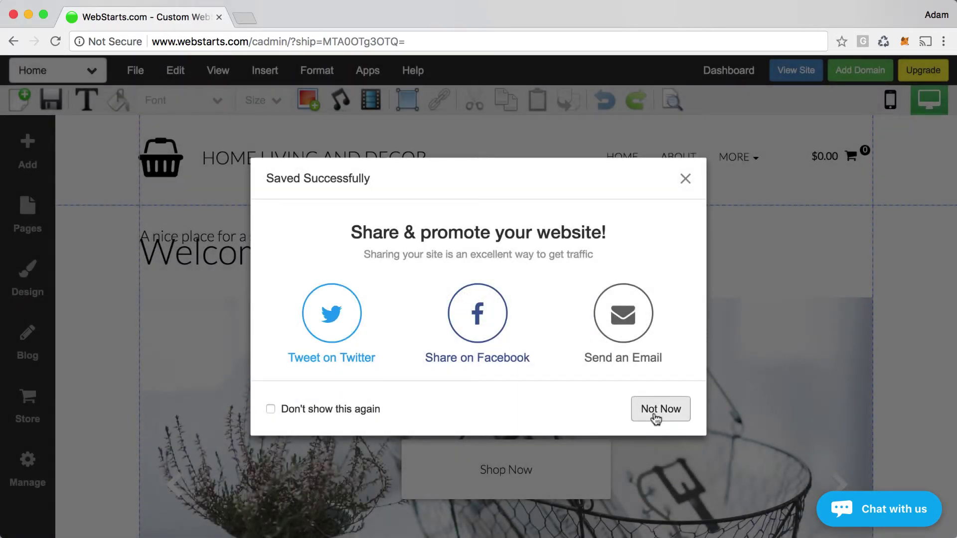
{"action": "left_click", "coordinate": [653, 412]}
Step: Move the 'Welcome to my store' headline below the slogan and save again
{"action": "left_click", "coordinate": [318, 258]}
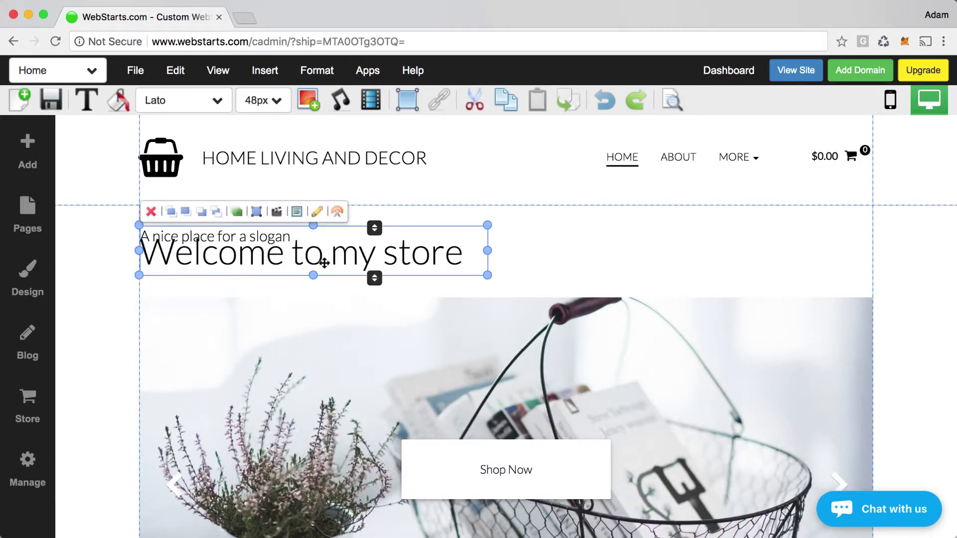
{"action": "left_click_drag", "start_coordinate": [319, 258], "coordinate": [324, 280]}
{"action": "left_click", "coordinate": [50, 100]}
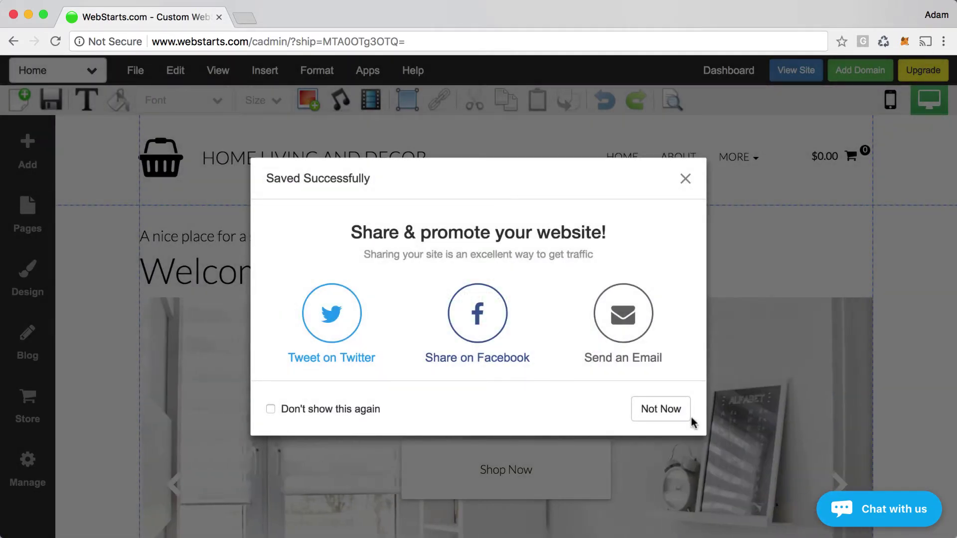
{"action": "left_click", "coordinate": [692, 422]}
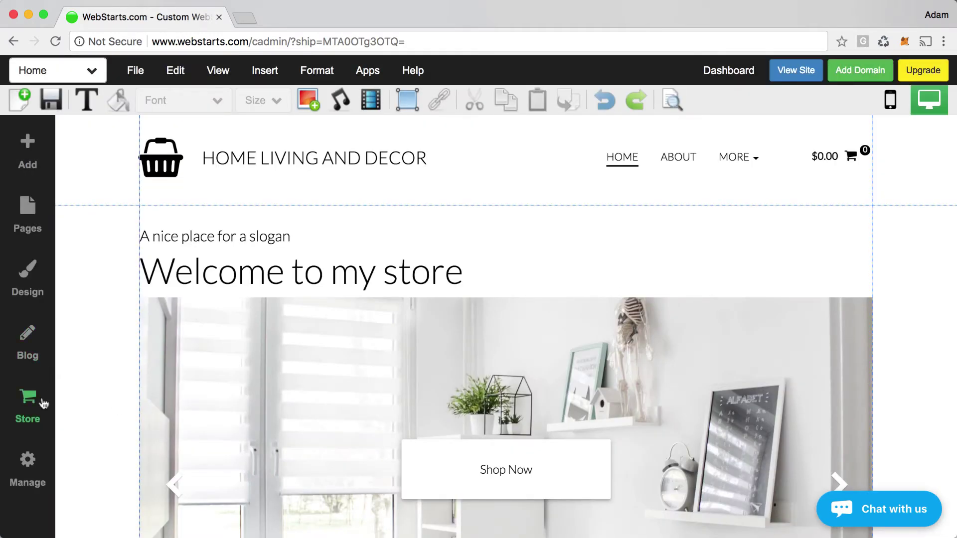
Step: On the Store page, set the product grid to 3 columns by 3 rows with cropped 1:1 images
{"action": "left_click", "coordinate": [56, 78]}
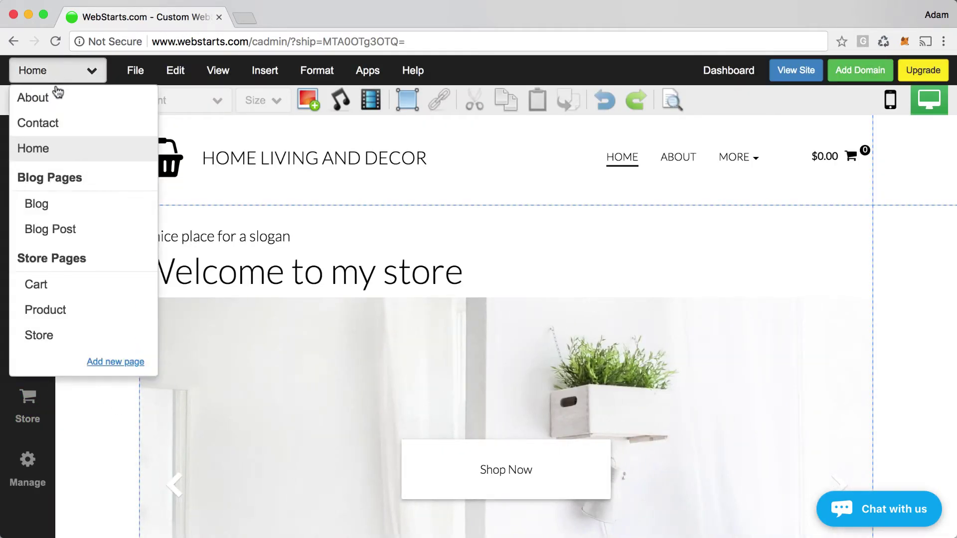
{"action": "left_click", "coordinate": [50, 339]}
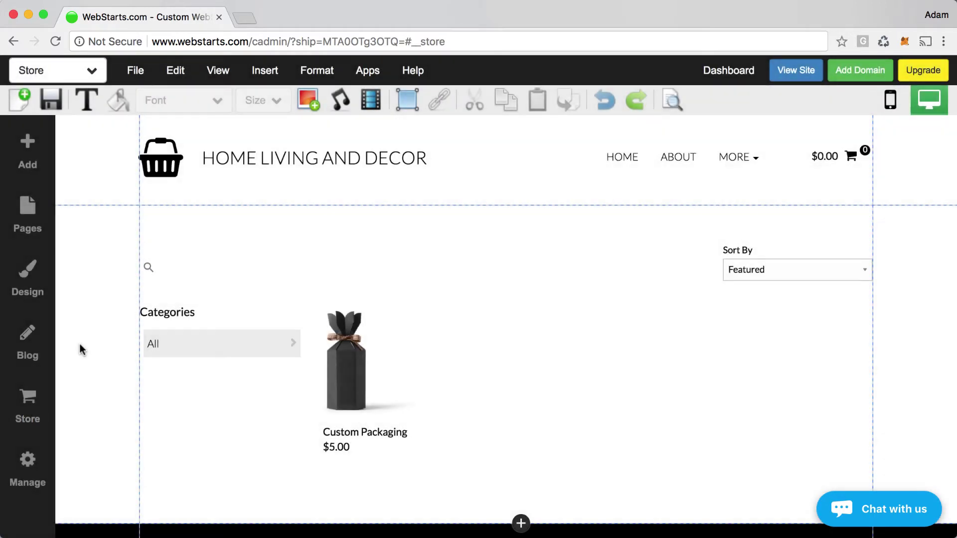
{"action": "left_click", "coordinate": [493, 328]}
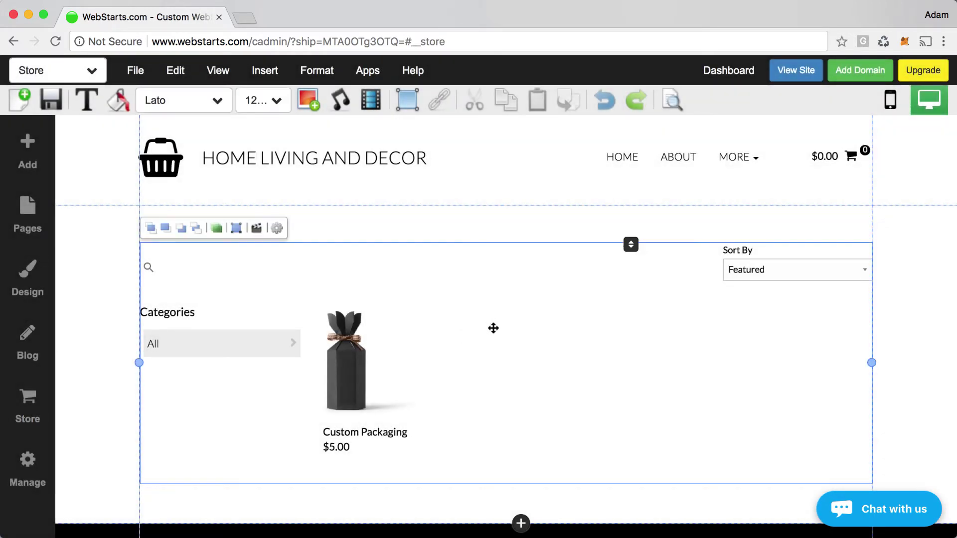
{"action": "left_click", "coordinate": [276, 228]}
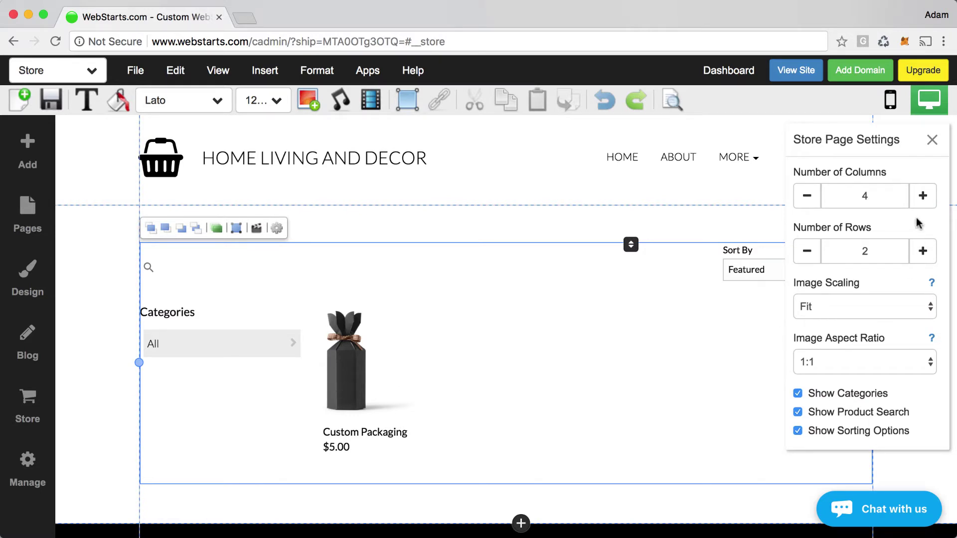
{"action": "left_click", "coordinate": [807, 196]}
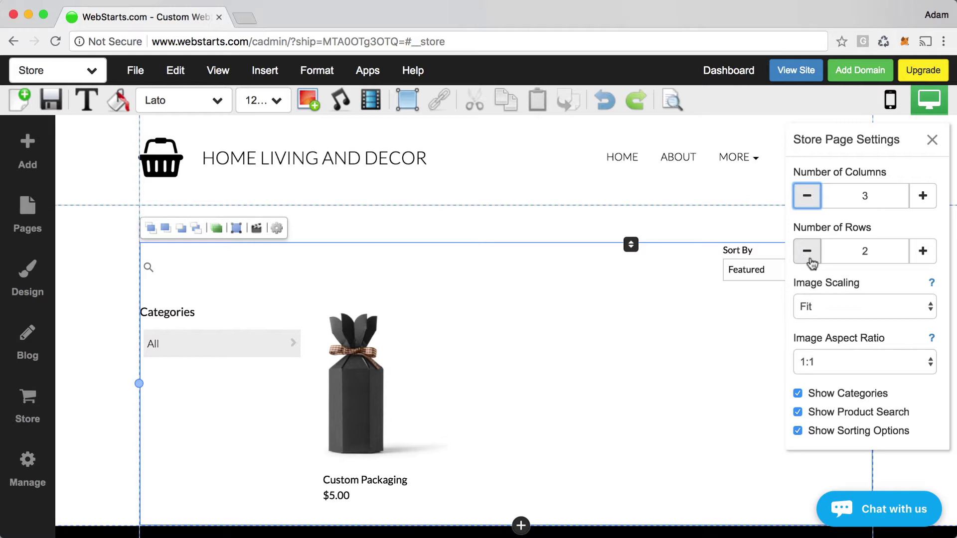
{"action": "left_click", "coordinate": [916, 250]}
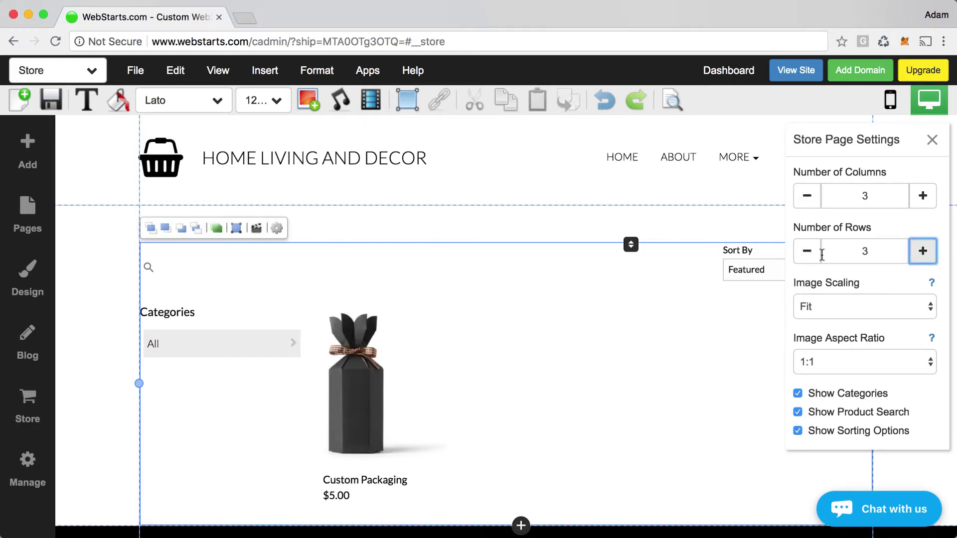
{"action": "left_click", "coordinate": [799, 313]}
{"action": "left_click", "coordinate": [809, 291]}
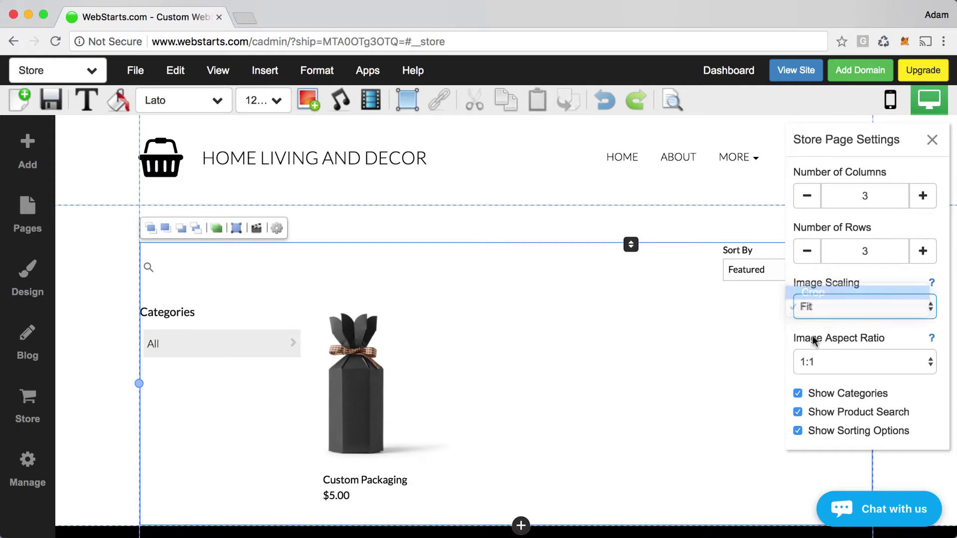
{"action": "left_click", "coordinate": [820, 360]}
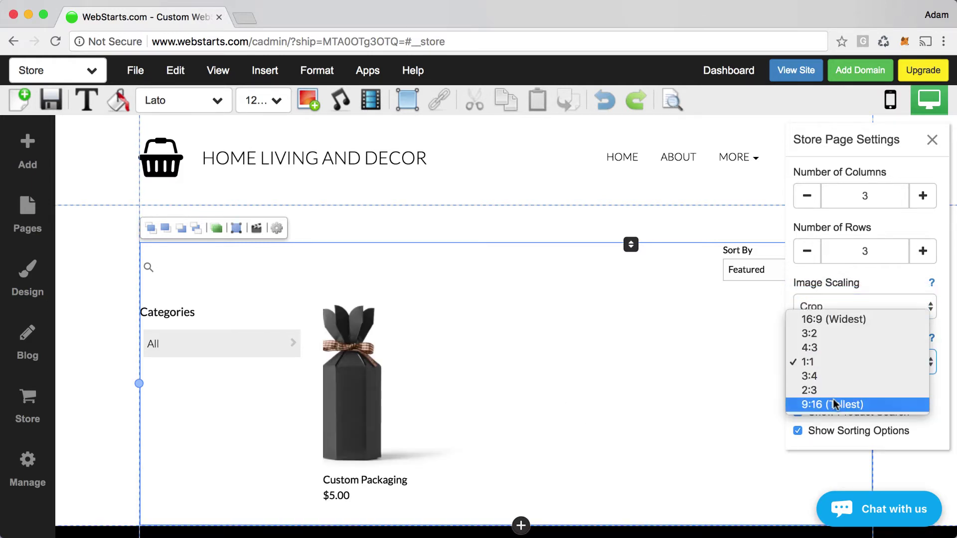
{"action": "left_click", "coordinate": [861, 309]}
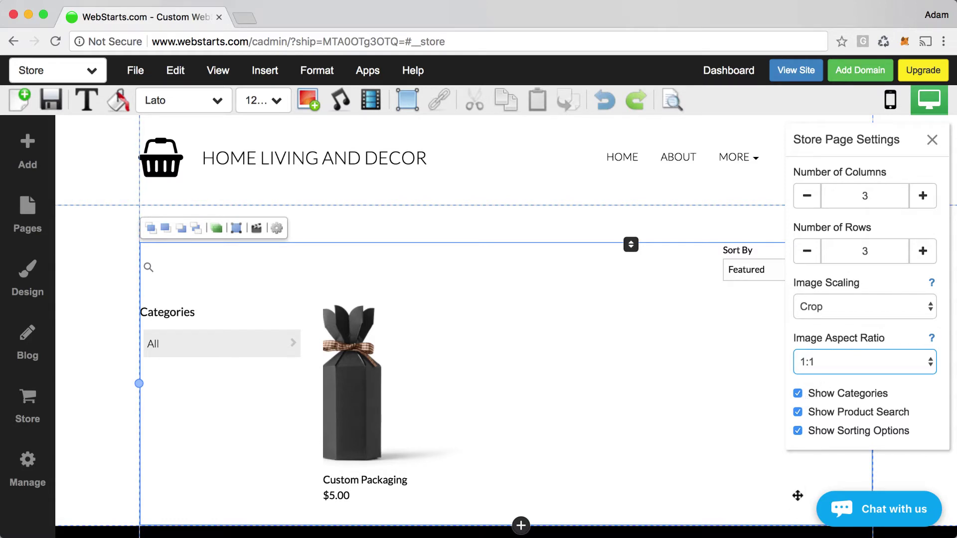
Step: Leave categories, product search and sorting shown, and close the store settings
{"action": "left_click", "coordinate": [797, 394]}
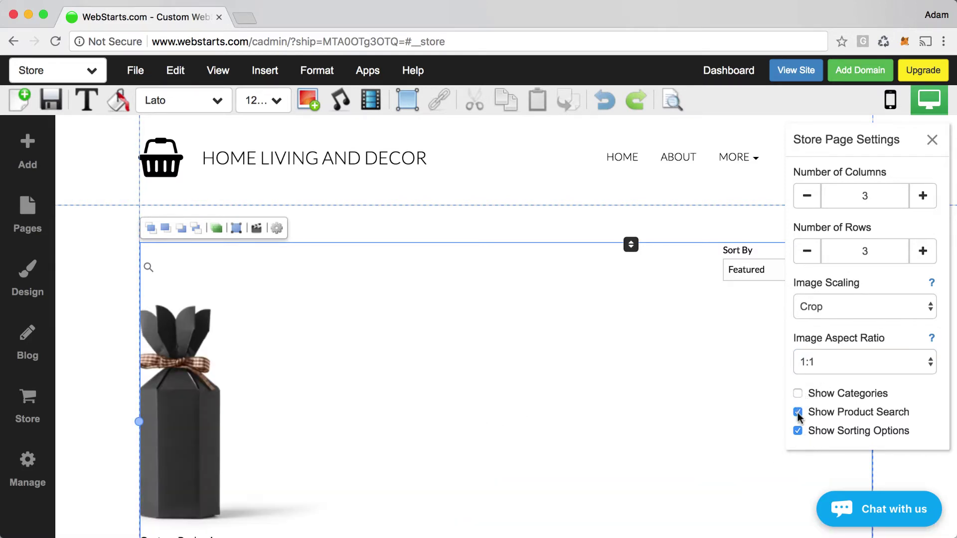
{"action": "left_click", "coordinate": [797, 412]}
{"action": "left_click", "coordinate": [797, 431]}
{"action": "left_click", "coordinate": [797, 412]}
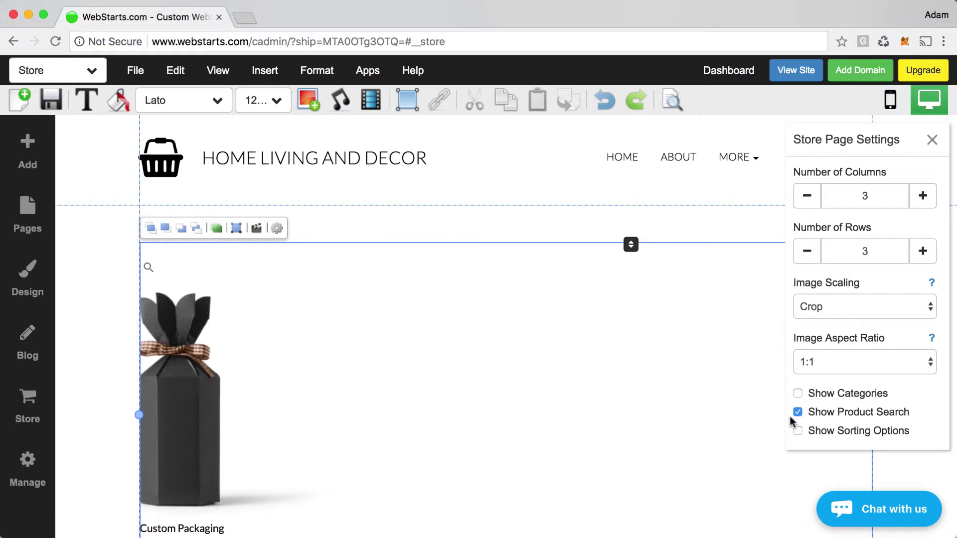
{"action": "left_click", "coordinate": [797, 393]}
{"action": "left_click", "coordinate": [797, 430]}
{"action": "left_click", "coordinate": [932, 141]}
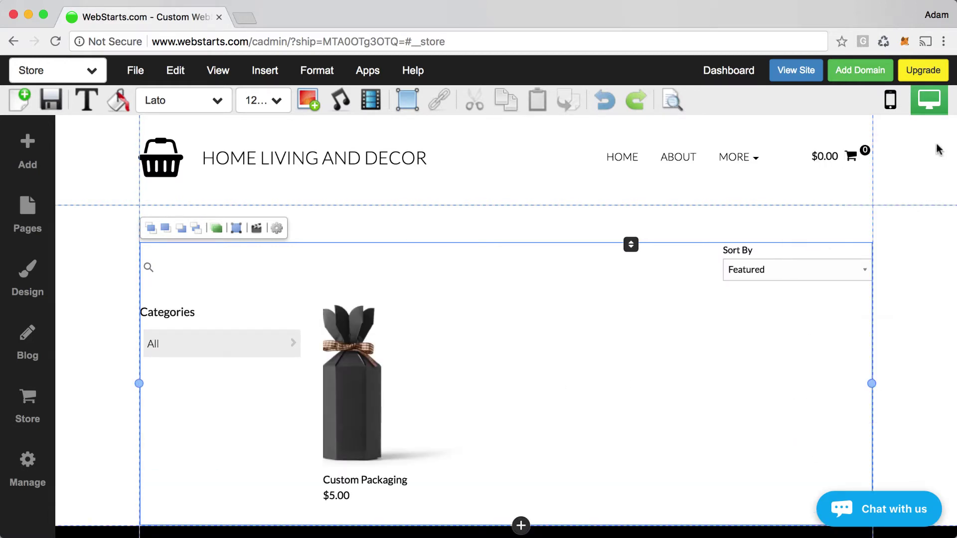
{"action": "left_click", "coordinate": [55, 74]}
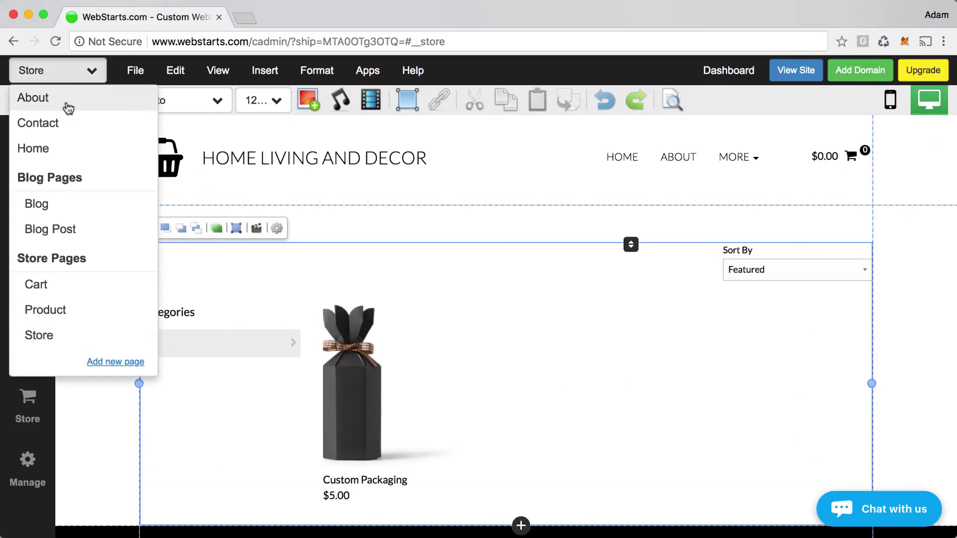
Step: Save and switch to the Product page, checking its settings without changes
{"action": "left_click", "coordinate": [51, 311]}
{"action": "left_click", "coordinate": [552, 406]}
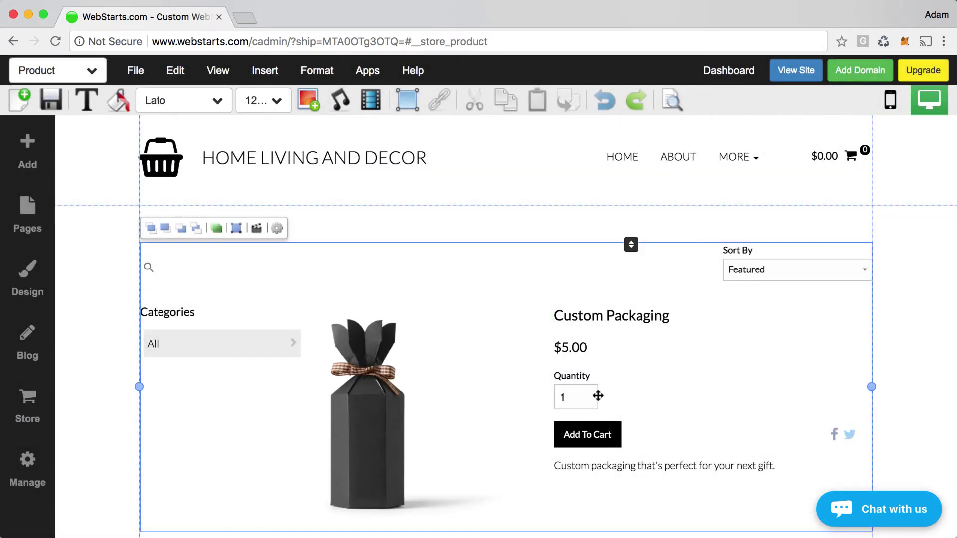
{"action": "left_click", "coordinate": [277, 227]}
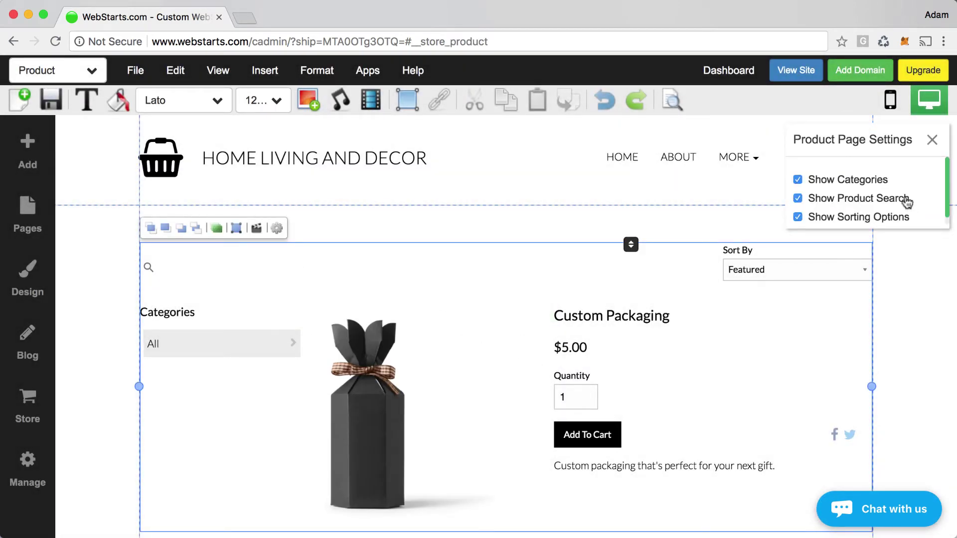
{"action": "left_click", "coordinate": [932, 140]}
{"action": "left_click", "coordinate": [71, 76]}
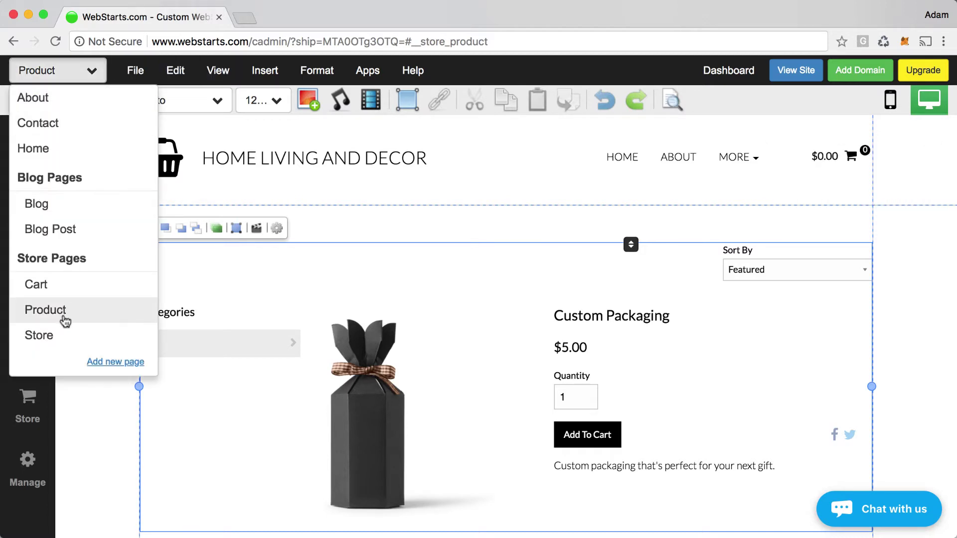
Step: On the Cart page, turn on categories, product search and sorting options
{"action": "left_click", "coordinate": [72, 294]}
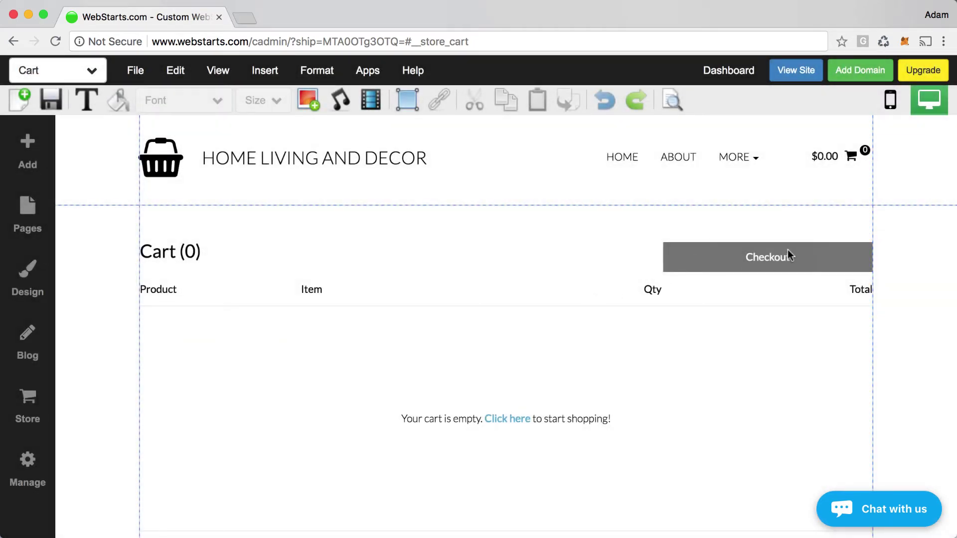
{"action": "left_click", "coordinate": [461, 273]}
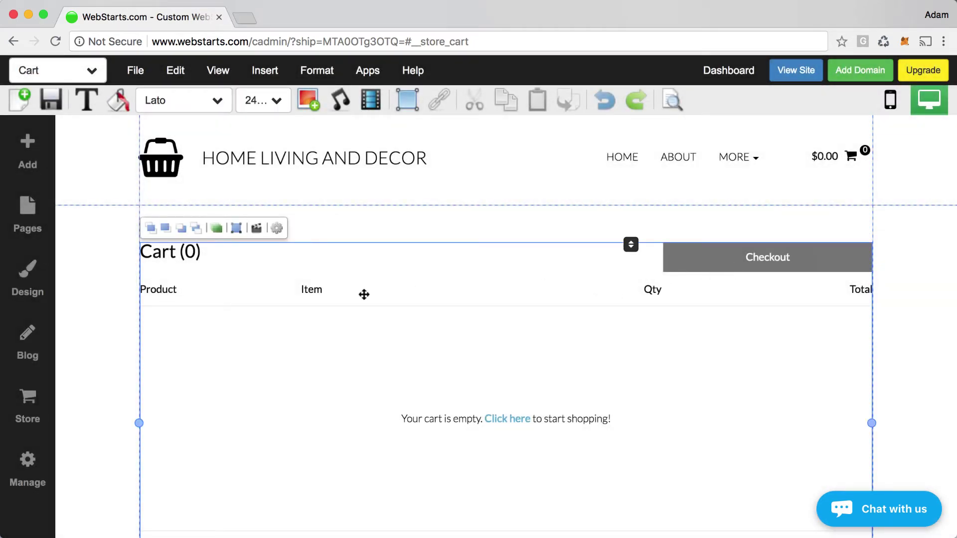
{"action": "left_click", "coordinate": [277, 228]}
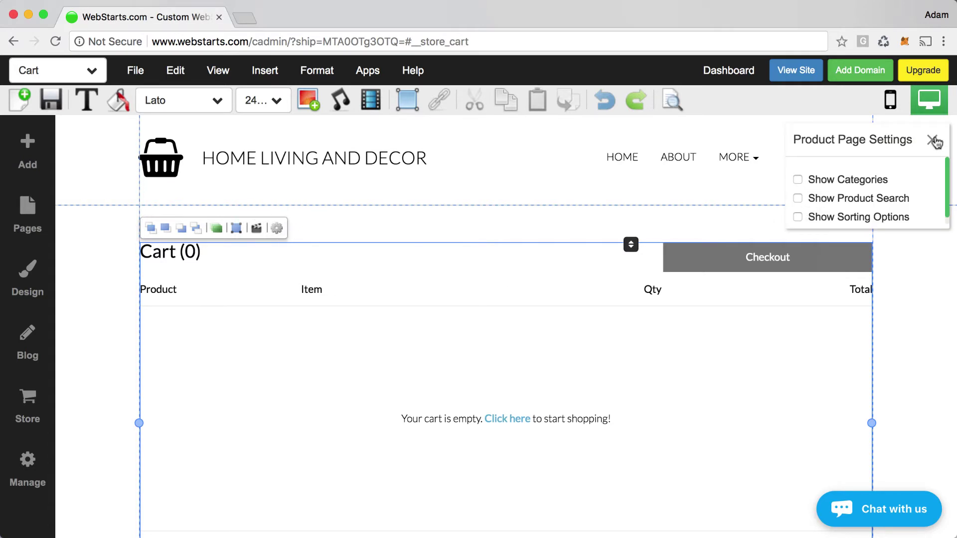
{"action": "left_click", "coordinate": [797, 180]}
{"action": "left_click", "coordinate": [797, 199]}
{"action": "left_click", "coordinate": [797, 217]}
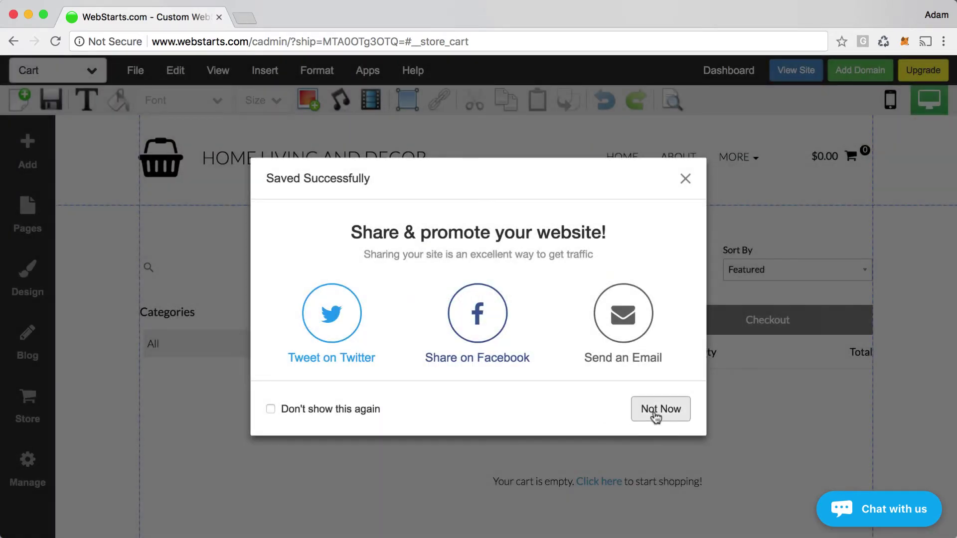
{"action": "left_click", "coordinate": [656, 413]}
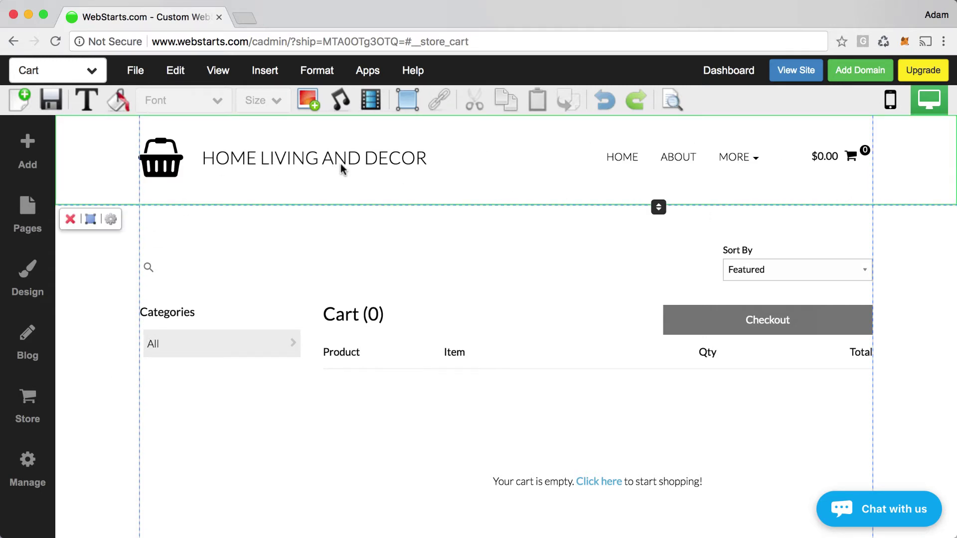
Step: Drag the cart section's bottom edge down to enlarge it and push the footer lower
{"action": "left_click", "coordinate": [355, 163]}
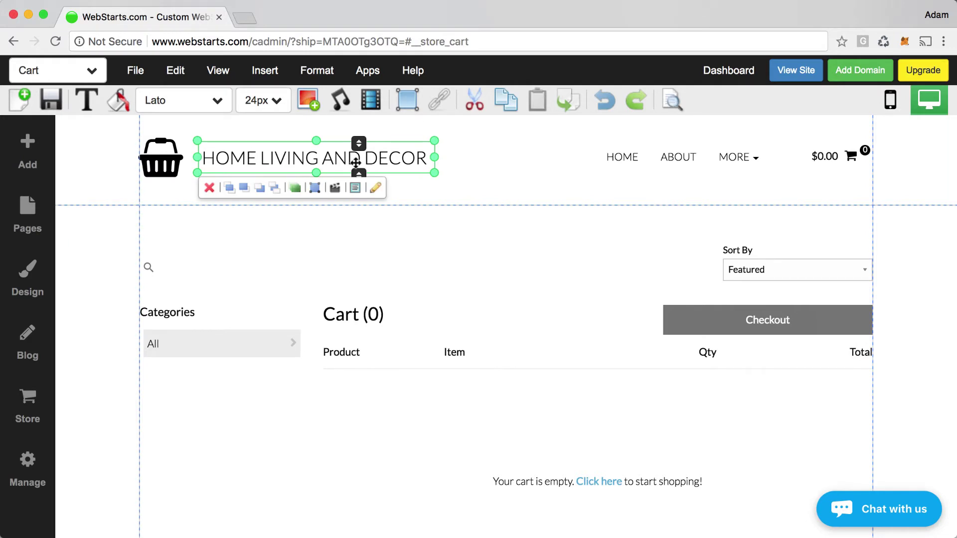
{"action": "left_click", "coordinate": [636, 163]}
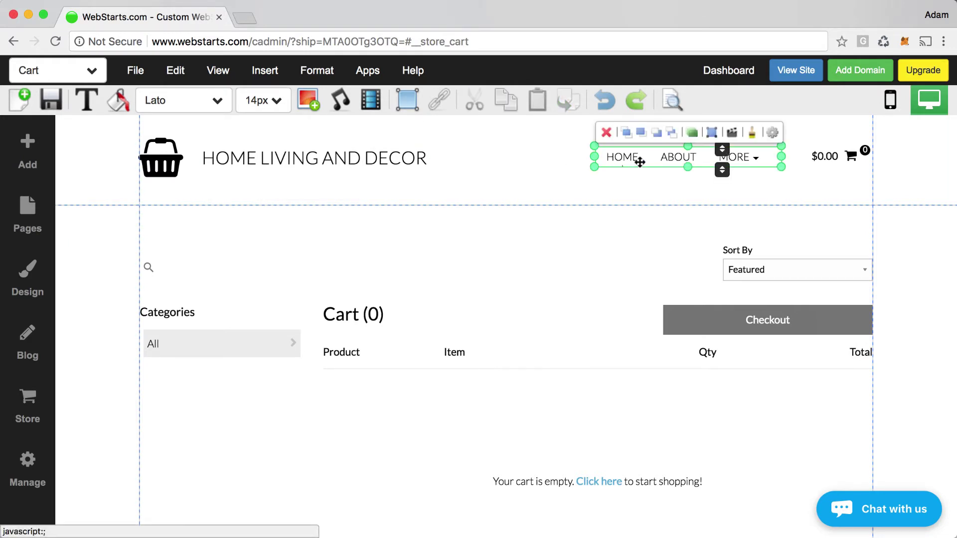
{"action": "left_click", "coordinate": [176, 172]}
{"action": "scroll", "coordinate": [353, 362], "scroll_direction": "down", "scroll_amount": 15}
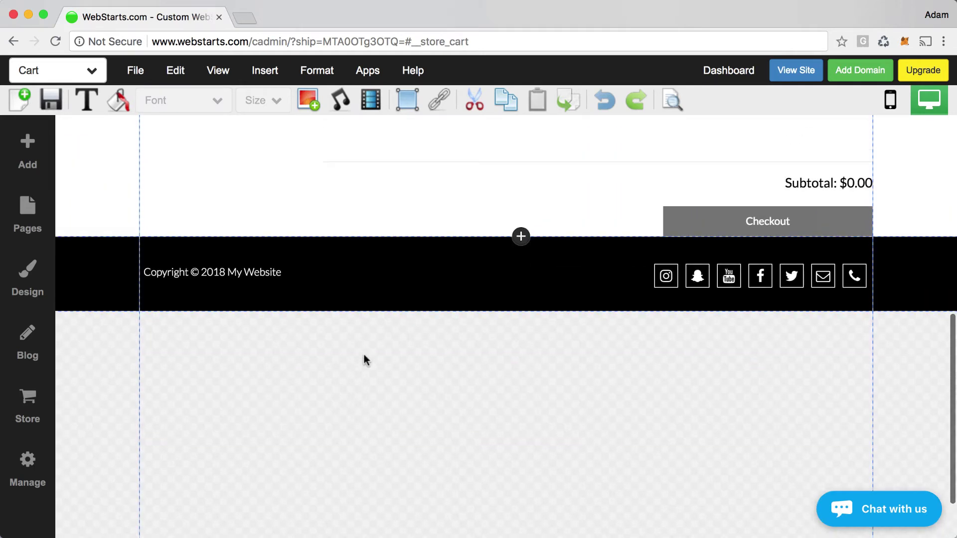
{"action": "left_click_drag", "start_coordinate": [421, 238], "coordinate": [421, 277]}
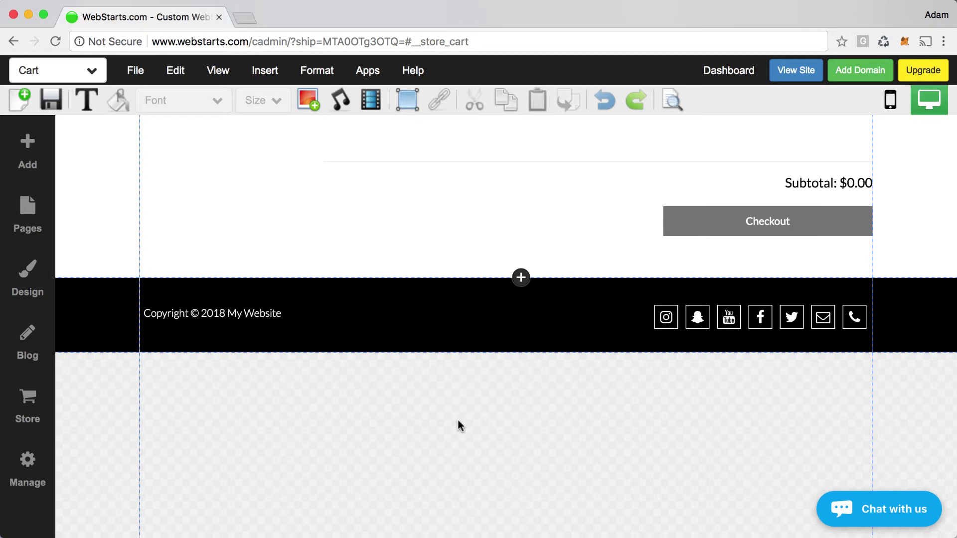
{"action": "mouse_move", "coordinate": [420, 336]}
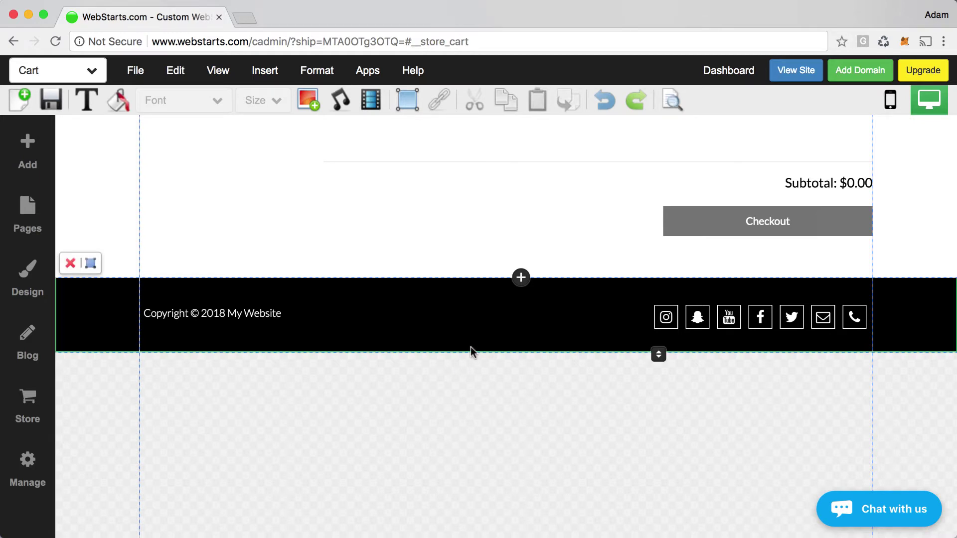
{"action": "scroll", "coordinate": [305, 363], "scroll_direction": "up", "scroll_amount": 1}
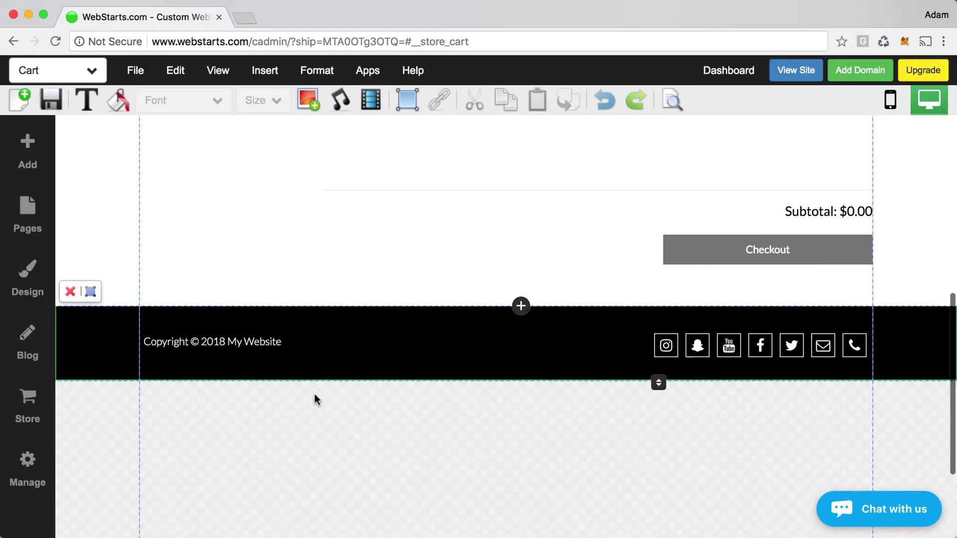
{"action": "scroll", "coordinate": [314, 393], "scroll_direction": "up", "scroll_amount": 5}
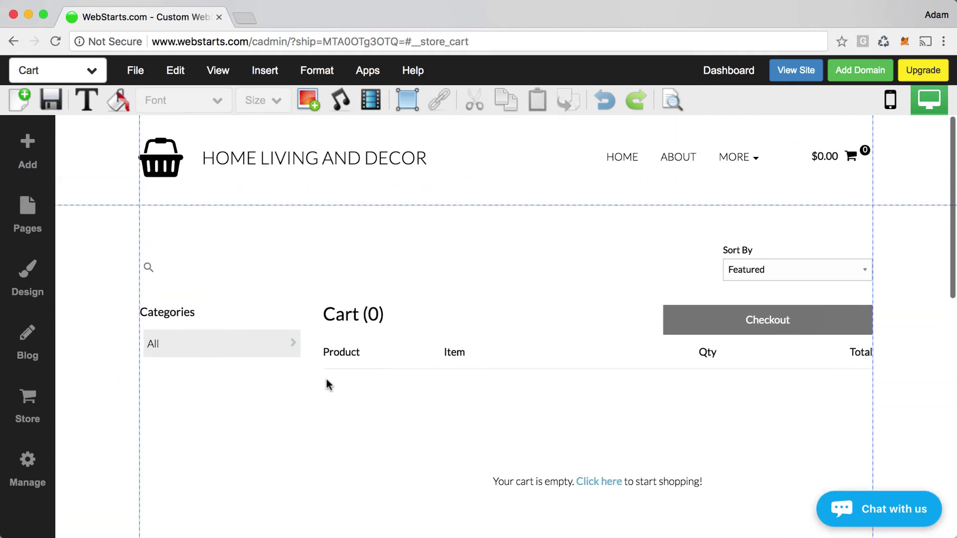
Step: Save the Cart page, skip sharing, and review then close the cart widget settings
{"action": "left_click", "coordinate": [46, 111]}
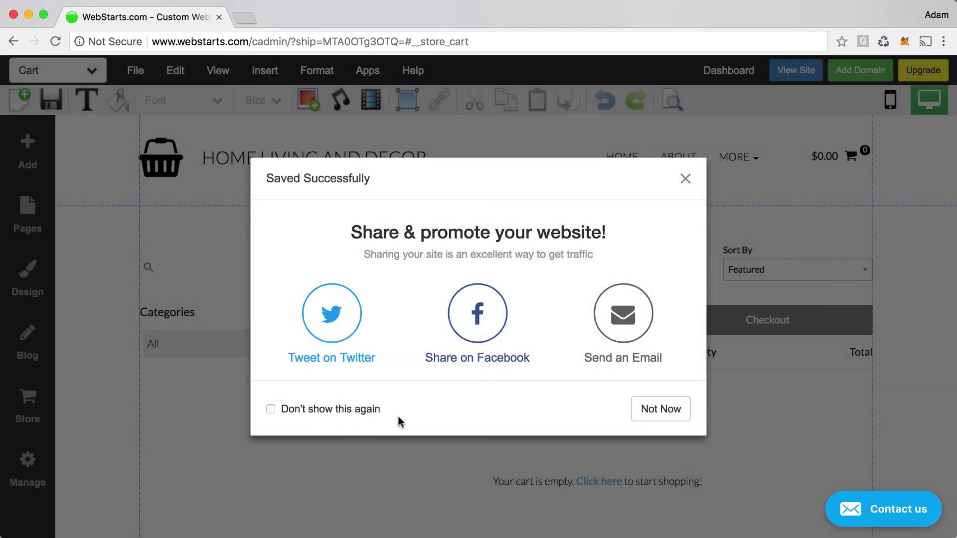
{"action": "left_click", "coordinate": [634, 411]}
{"action": "left_click", "coordinate": [383, 325]}
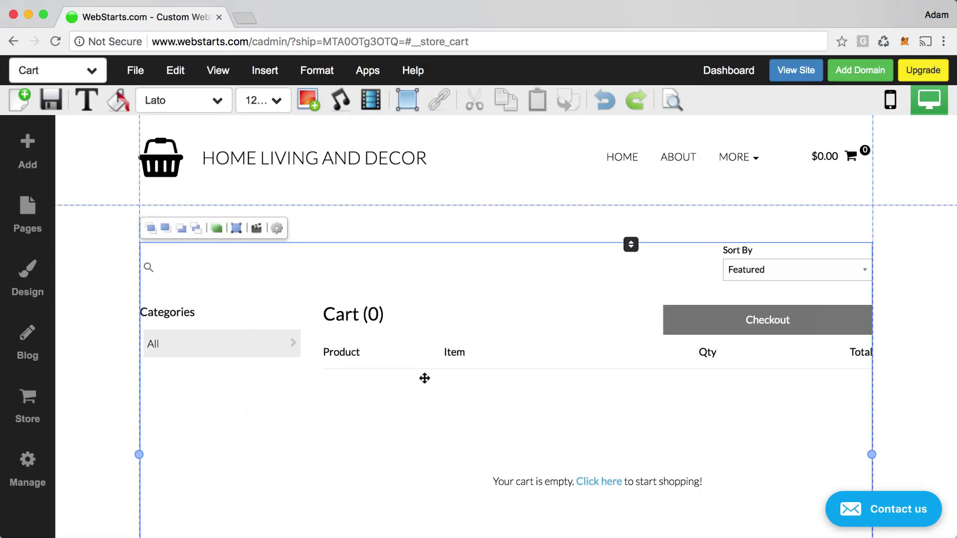
{"action": "left_click", "coordinate": [277, 228]}
{"action": "left_click", "coordinate": [930, 139]}
{"action": "left_click", "coordinate": [934, 255]}
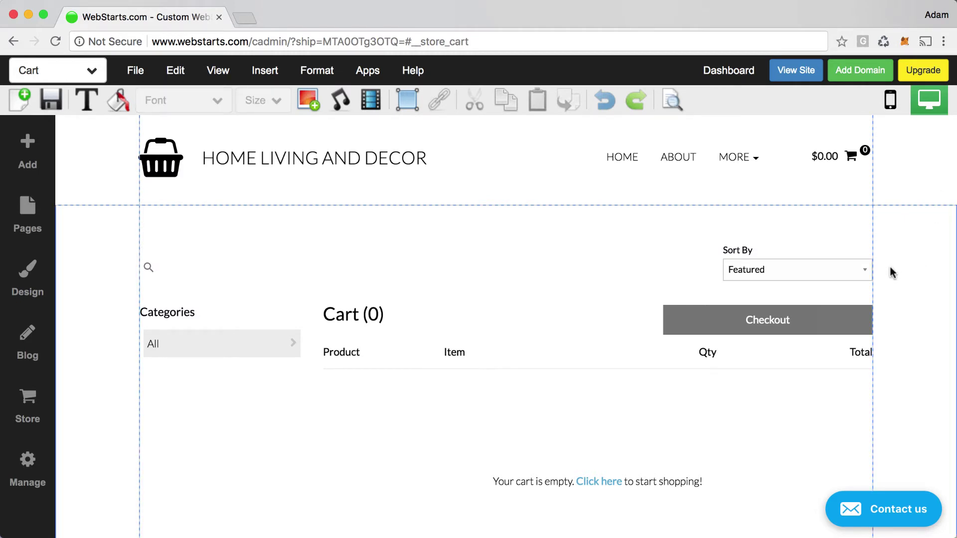
{"action": "left_click", "coordinate": [857, 158]}
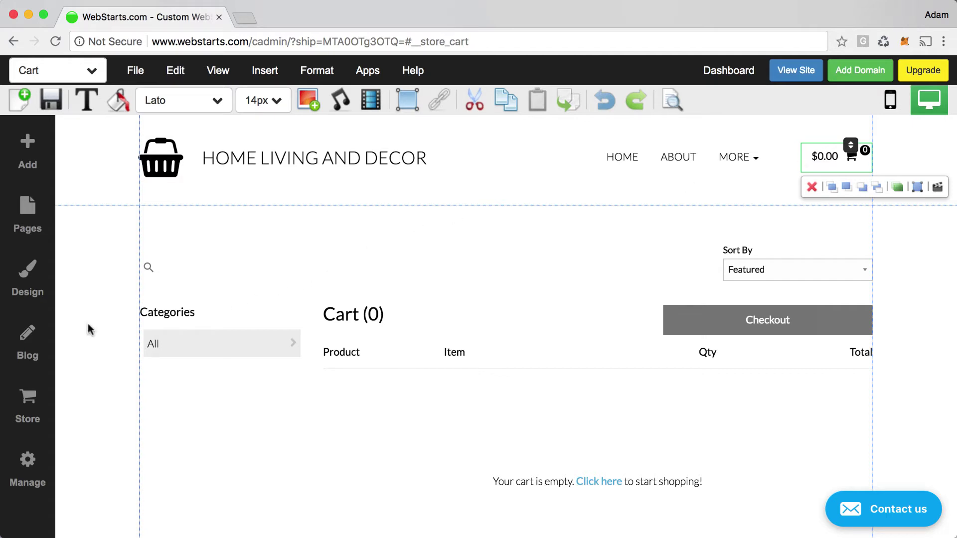
{"action": "left_click", "coordinate": [29, 404]}
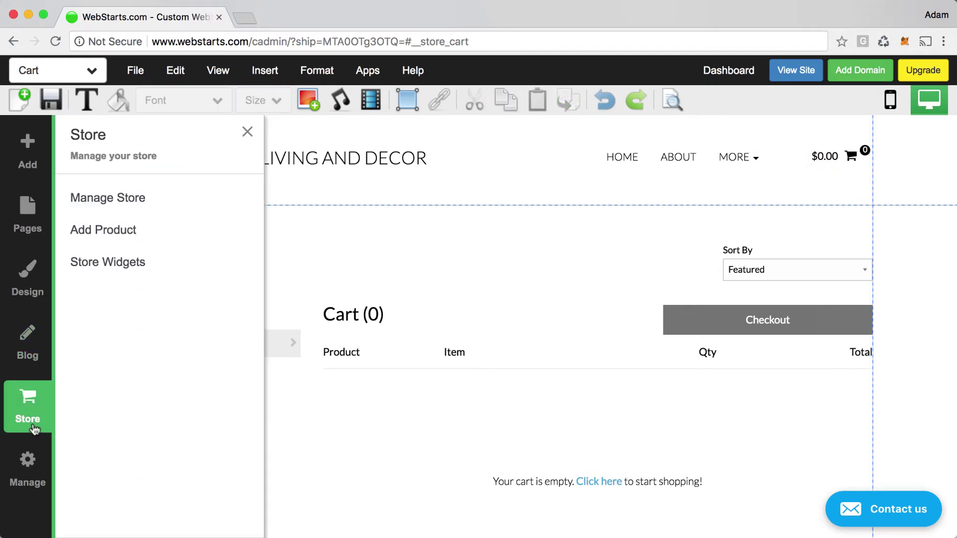
{"action": "left_click", "coordinate": [93, 280]}
{"action": "left_click", "coordinate": [102, 216]}
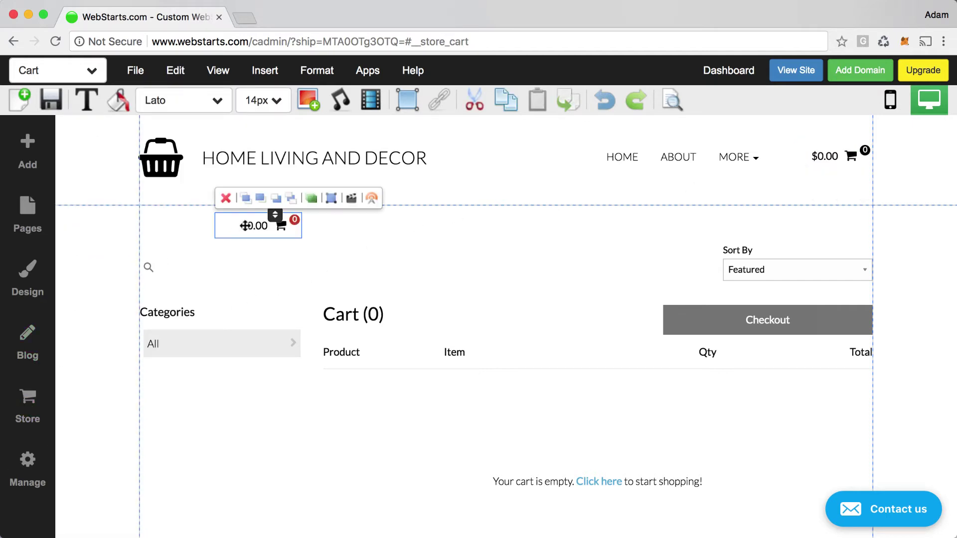
{"action": "left_click", "coordinate": [226, 198]}
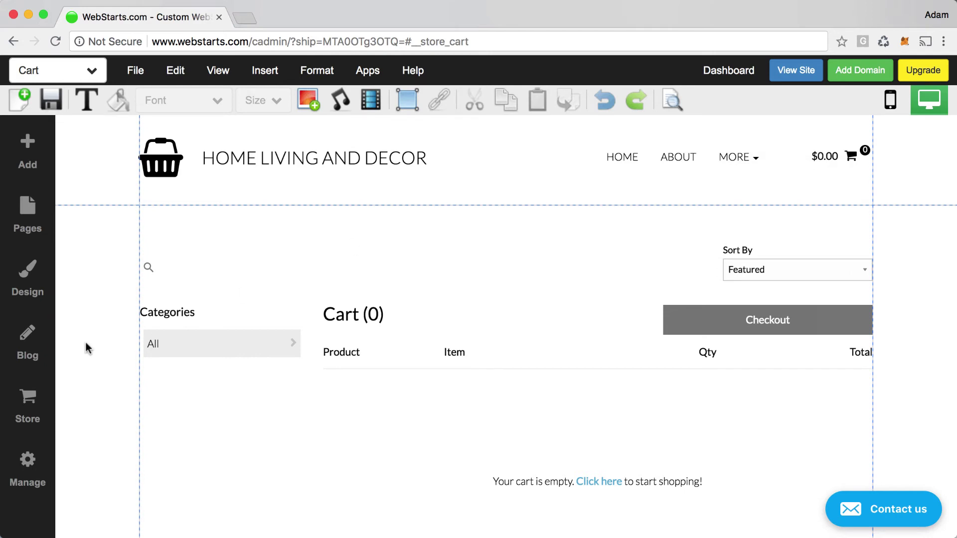
Step: Start a new blog post and insert the black gift-box bottle image into its story
{"action": "left_click", "coordinate": [27, 355]}
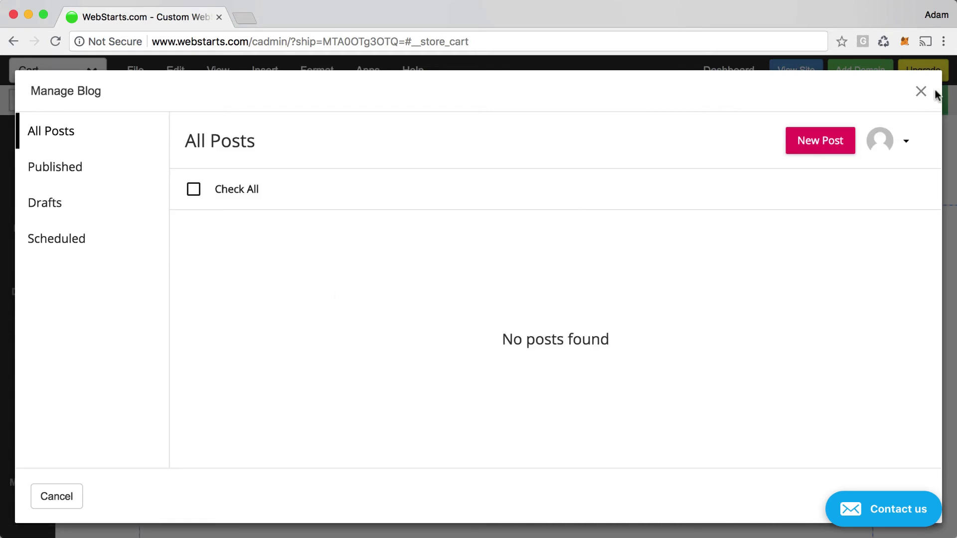
{"action": "left_click", "coordinate": [842, 147]}
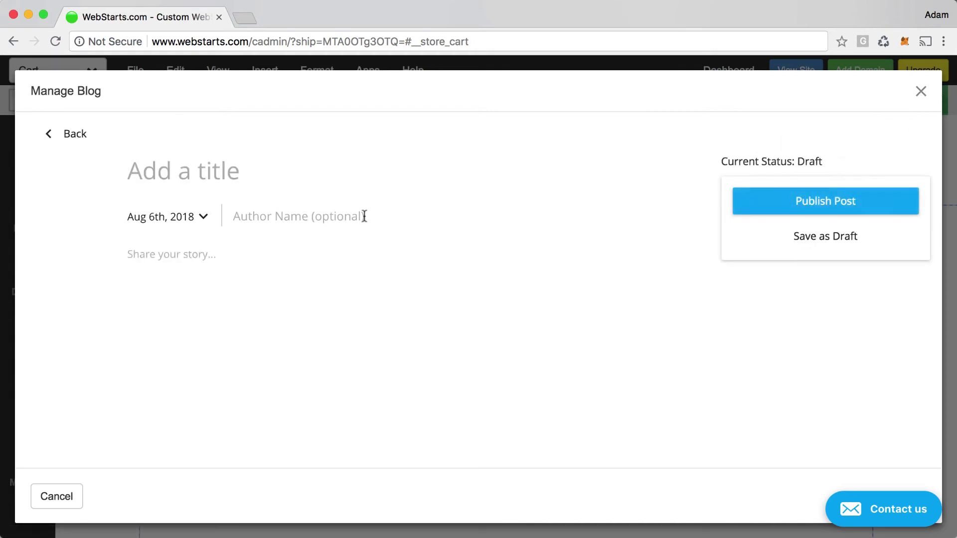
{"action": "left_click", "coordinate": [174, 255]}
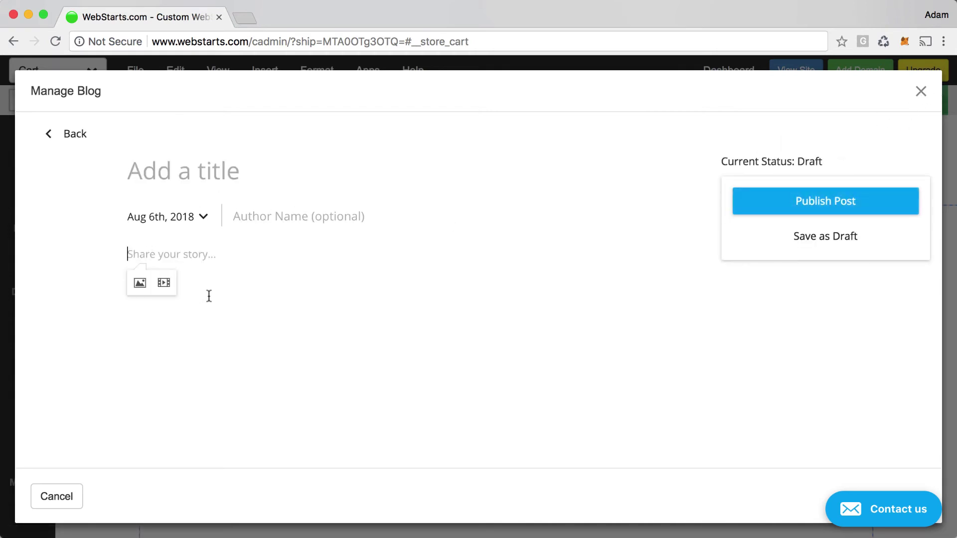
{"action": "left_click", "coordinate": [139, 283]}
{"action": "left_click", "coordinate": [642, 500]}
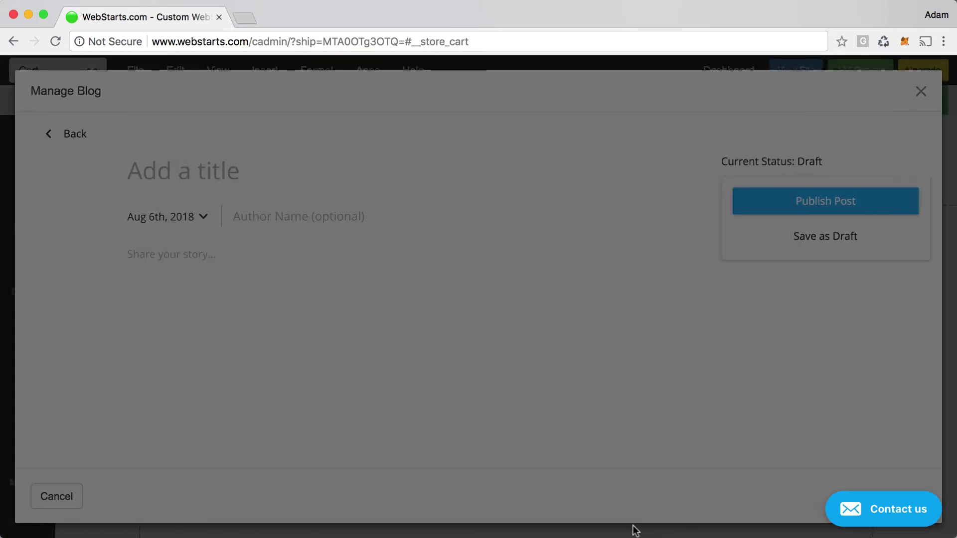
{"action": "left_click", "coordinate": [201, 255]}
{"action": "left_click", "coordinate": [139, 283]}
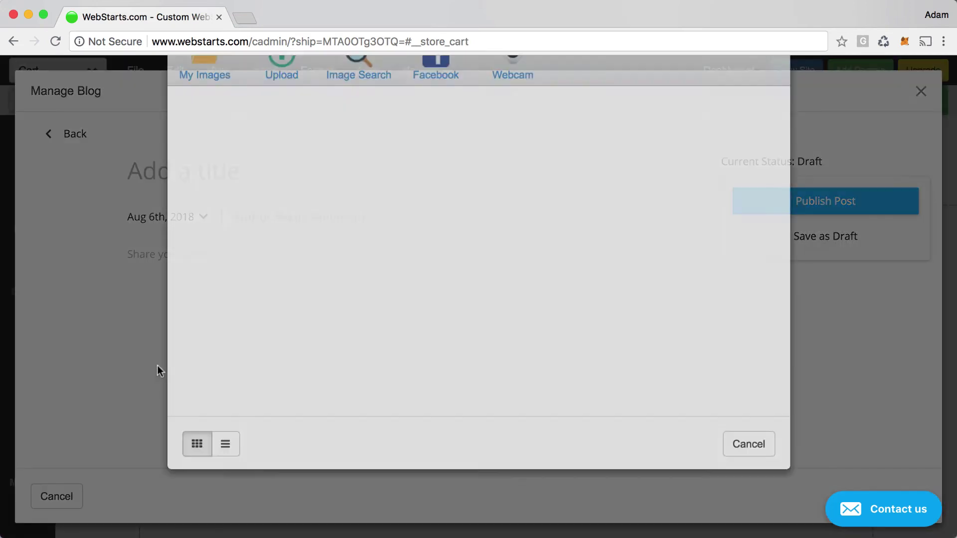
{"action": "left_click", "coordinate": [380, 171]}
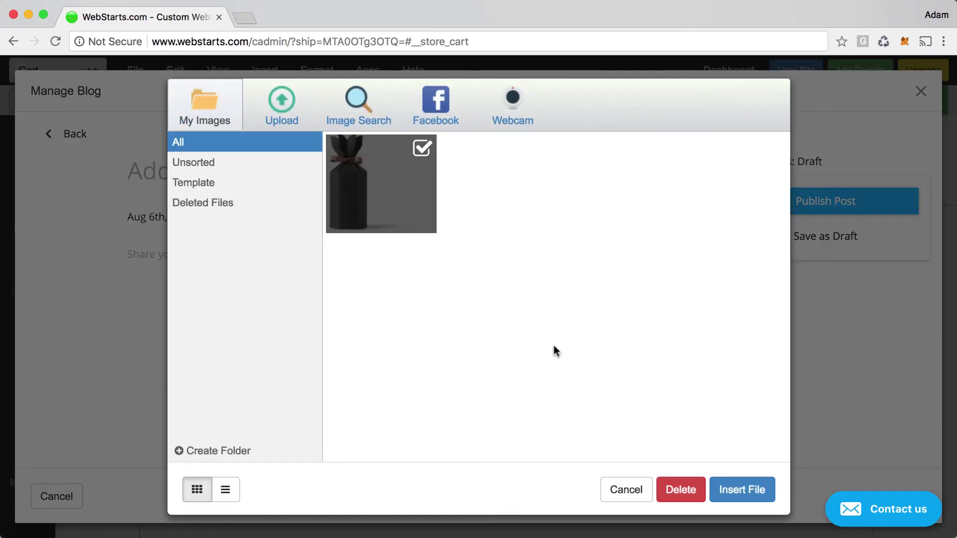
{"action": "left_click", "coordinate": [744, 497]}
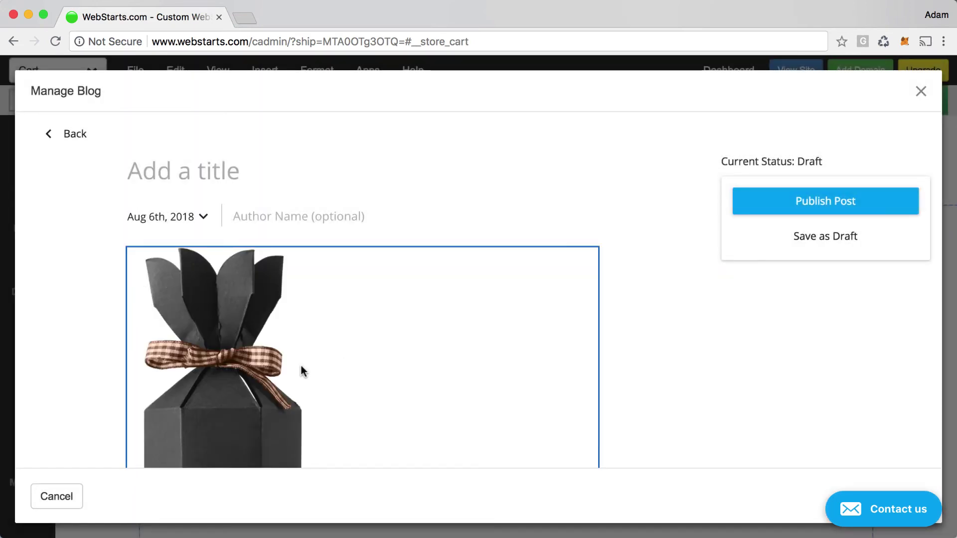
Step: Apply and then remove blockquote on the line below the image, and close the blog manager
{"action": "scroll", "coordinate": [321, 376], "scroll_direction": "down", "scroll_amount": 5}
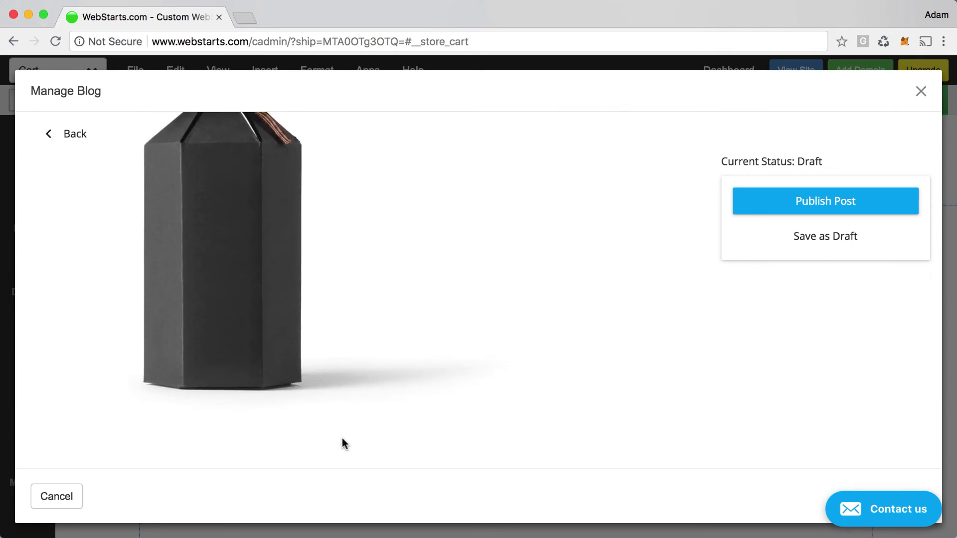
{"action": "scroll", "coordinate": [433, 458], "scroll_direction": "up", "scroll_amount": 5}
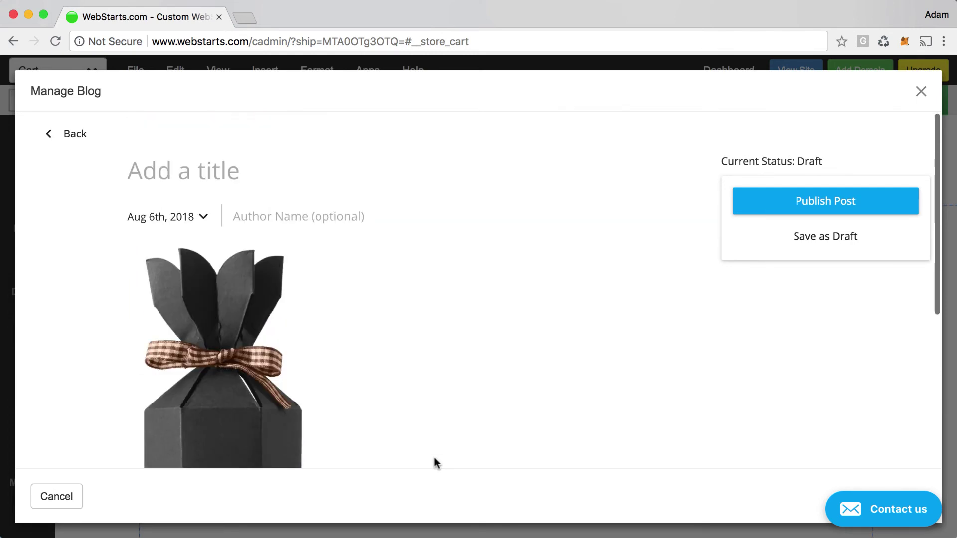
{"action": "scroll", "coordinate": [431, 455], "scroll_direction": "down", "scroll_amount": 5}
{"action": "left_click", "coordinate": [218, 230]}
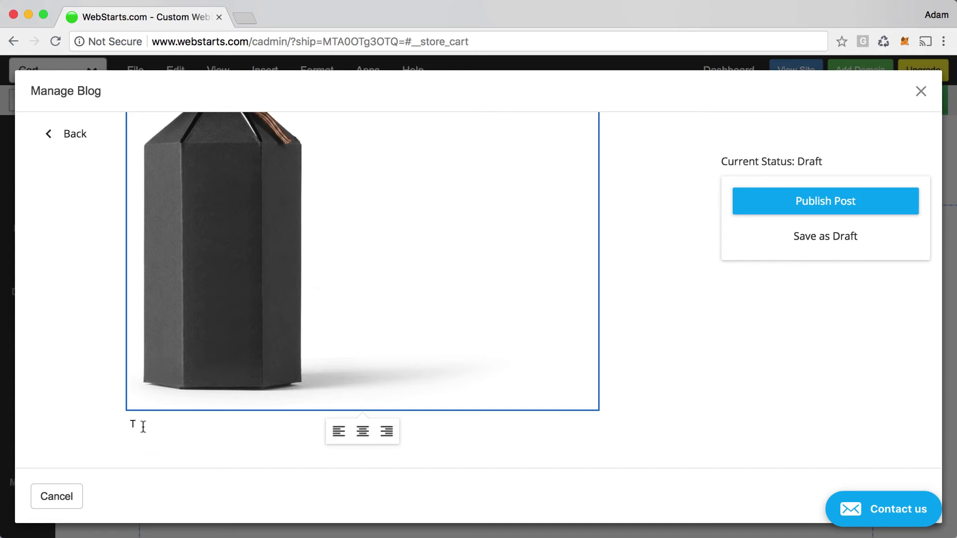
{"action": "left_click_drag", "start_coordinate": [143, 426], "coordinate": [124, 428]}
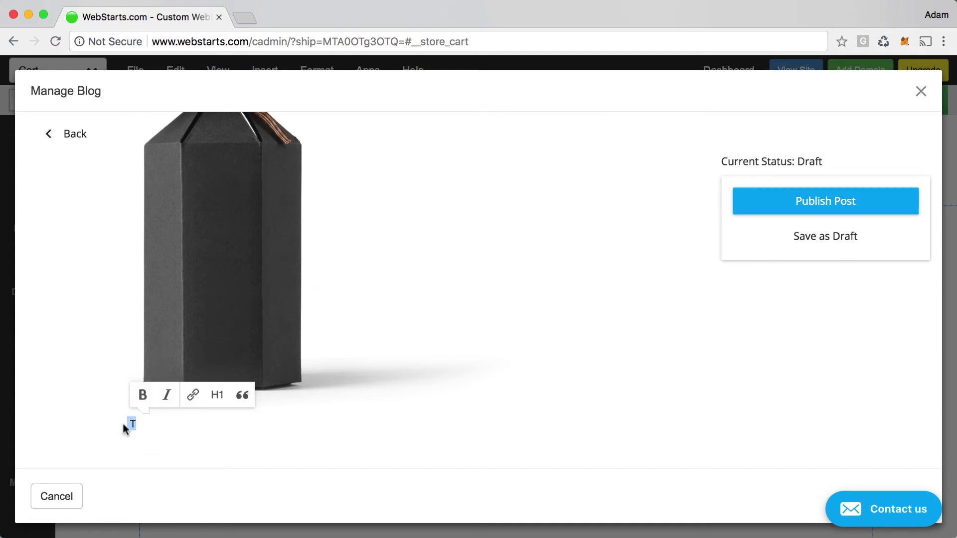
{"action": "left_click", "coordinate": [242, 398]}
{"action": "left_click", "coordinate": [242, 398]}
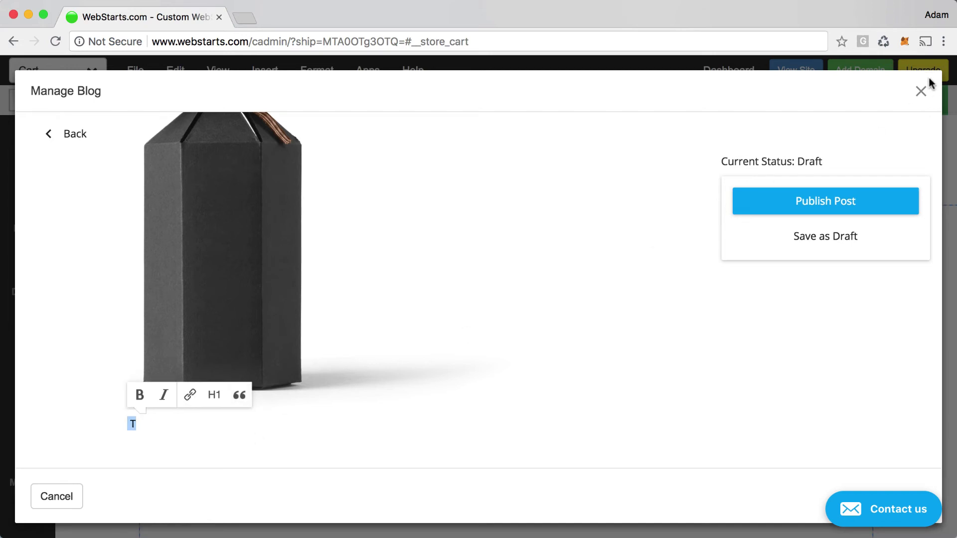
{"action": "left_click", "coordinate": [920, 91]}
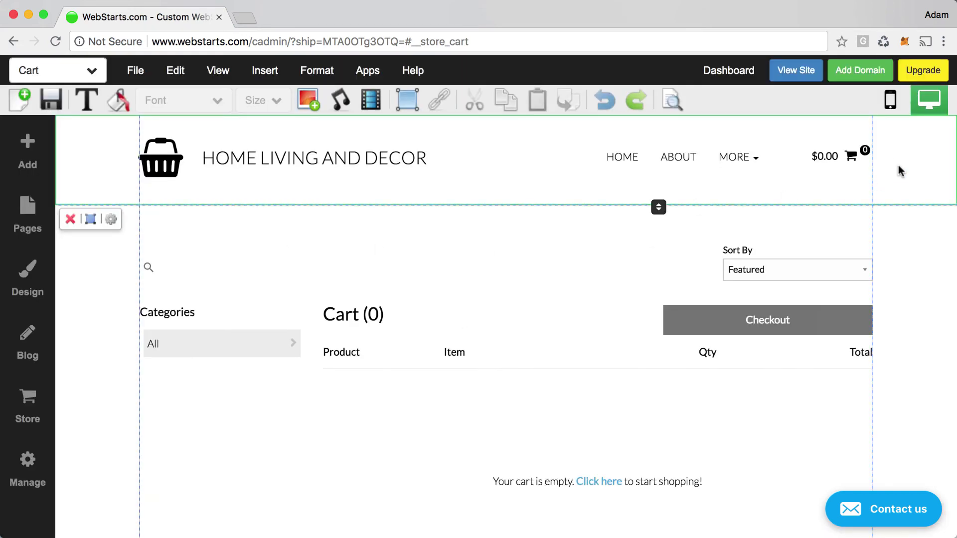
Step: Preview the Cart page on mobile, switch to Home without saving, then view mobile and desktop layouts
{"action": "left_click", "coordinate": [878, 110]}
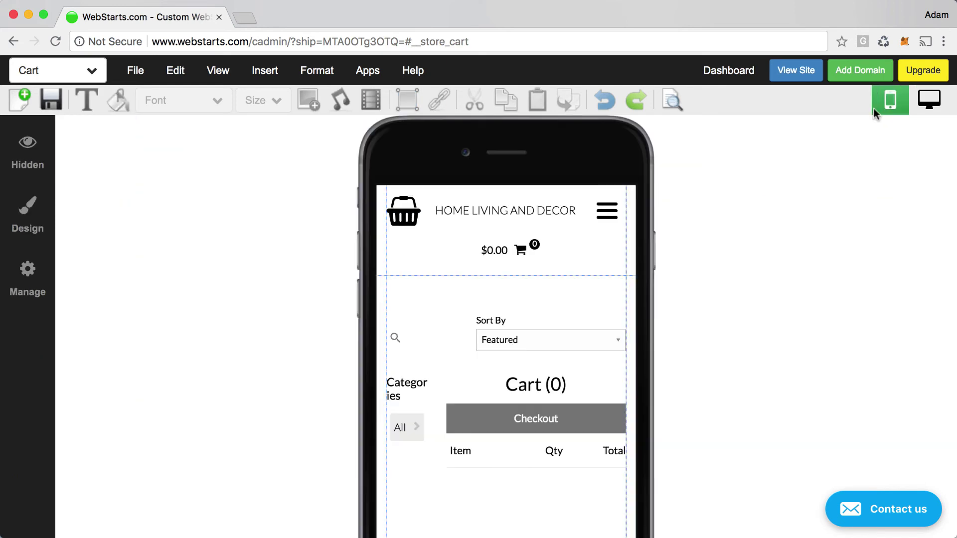
{"action": "scroll", "coordinate": [702, 354], "scroll_direction": "down", "scroll_amount": 3}
{"action": "scroll", "coordinate": [697, 361], "scroll_direction": "up", "scroll_amount": 3}
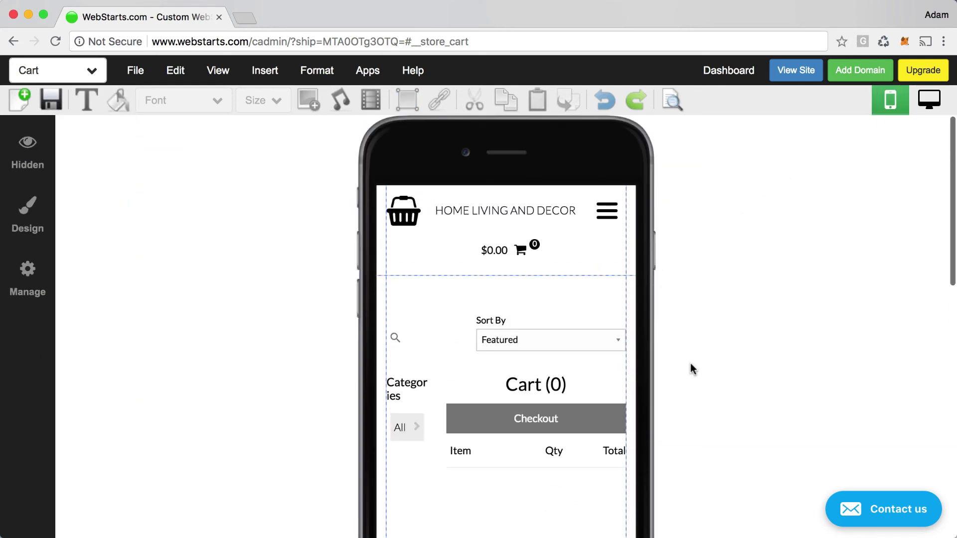
{"action": "left_click", "coordinate": [517, 359]}
{"action": "left_click", "coordinate": [85, 70]}
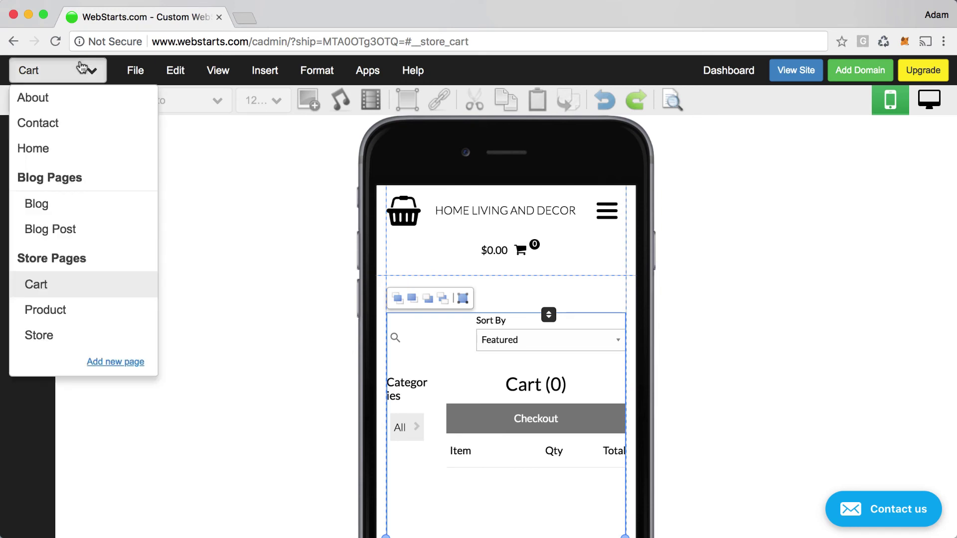
{"action": "left_click", "coordinate": [69, 147]}
{"action": "left_click", "coordinate": [520, 416]}
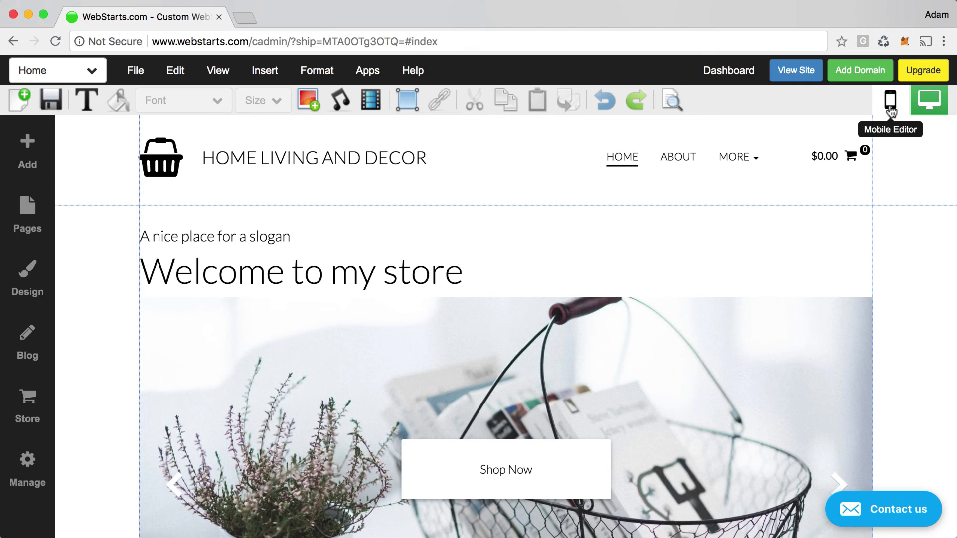
{"action": "left_click", "coordinate": [891, 102]}
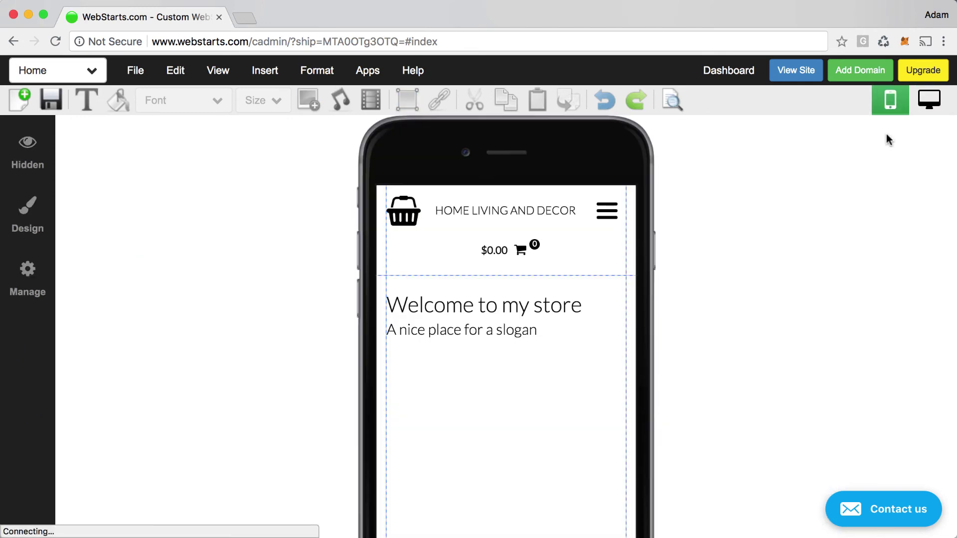
{"action": "left_click", "coordinate": [927, 105]}
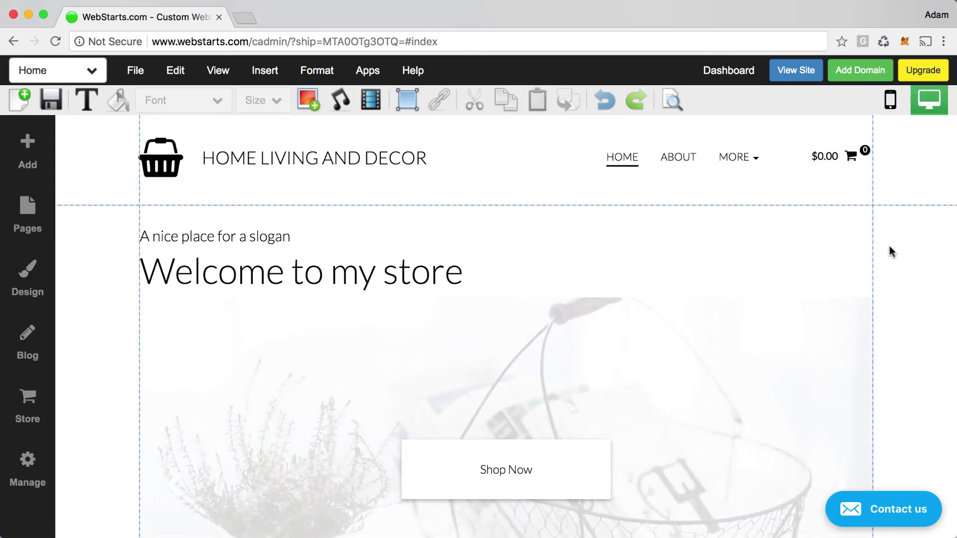
Step: On the Add Domain page, compare the Register A New Domain Name and I Already Have A Domain Name tabs
{"action": "left_click", "coordinate": [863, 75]}
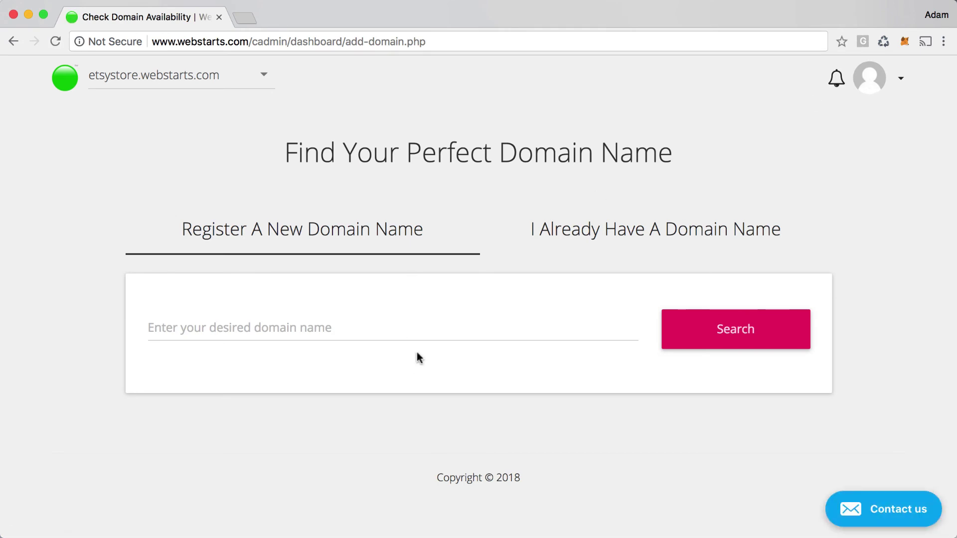
{"action": "left_click", "coordinate": [339, 315]}
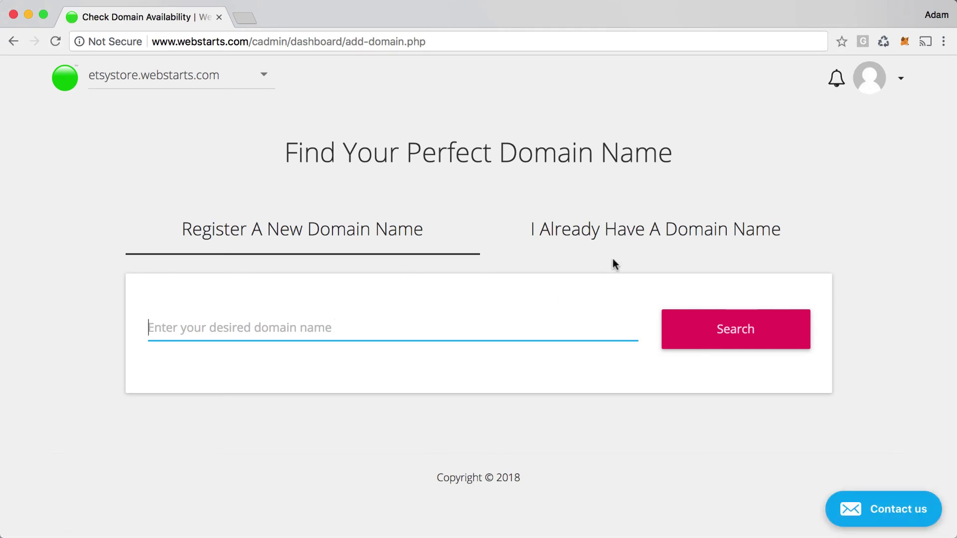
{"action": "left_click", "coordinate": [629, 251]}
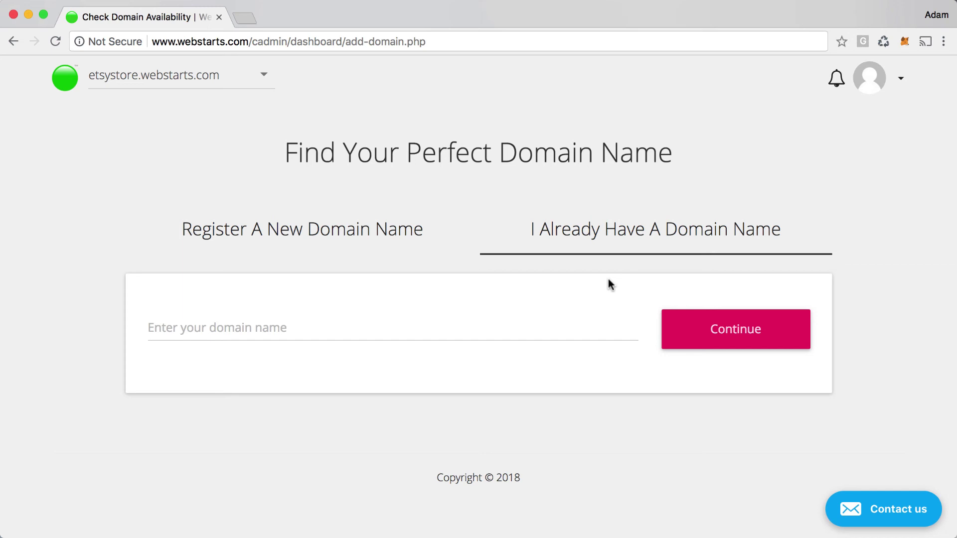
{"action": "left_click", "coordinate": [376, 258]}
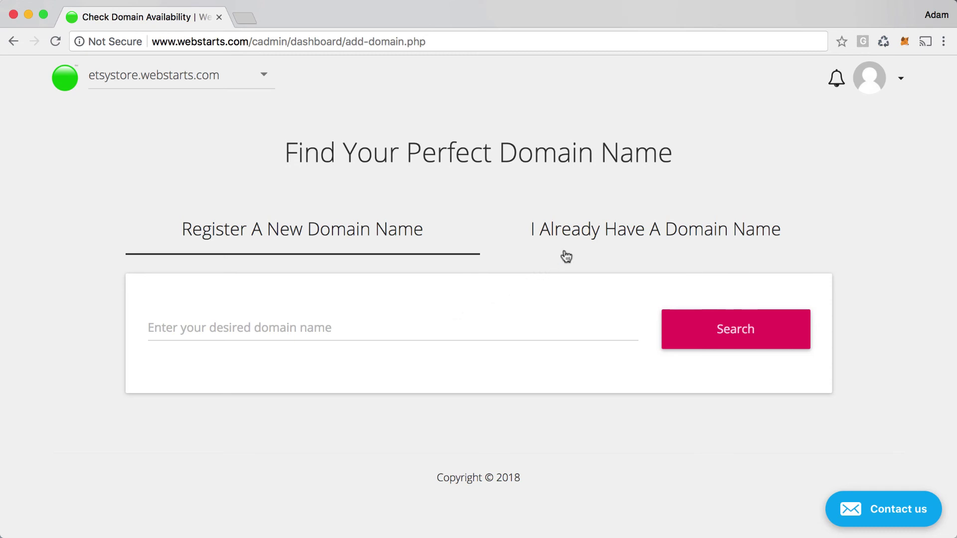
{"action": "left_click", "coordinate": [605, 238]}
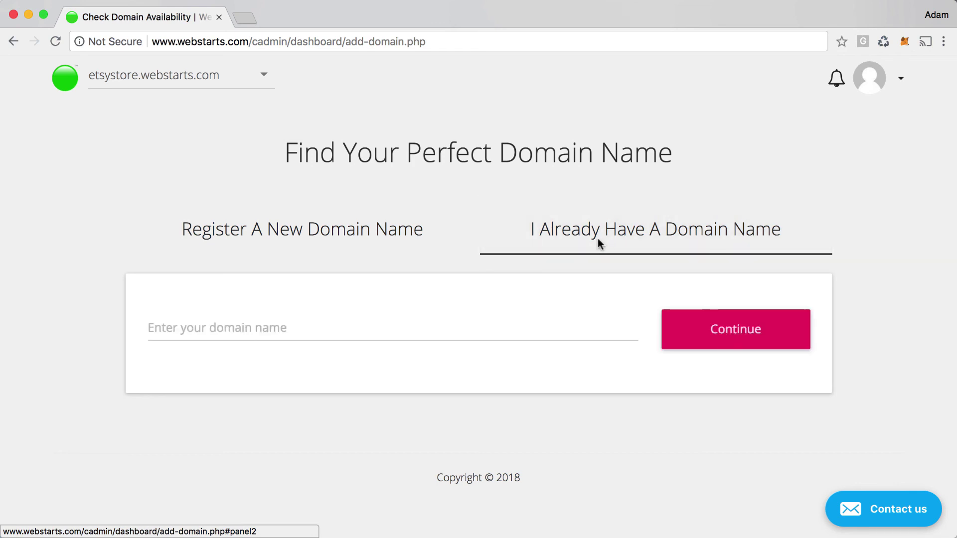
{"action": "left_click", "coordinate": [425, 247]}
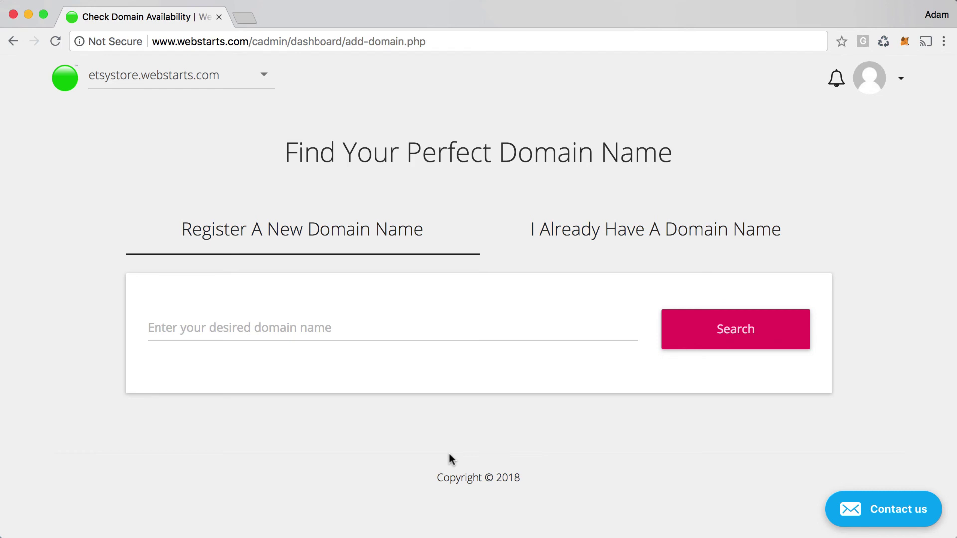
Step: Return to the Please Select A Website list via the green WebStarts logo at the top left
{"action": "left_click", "coordinate": [74, 88]}
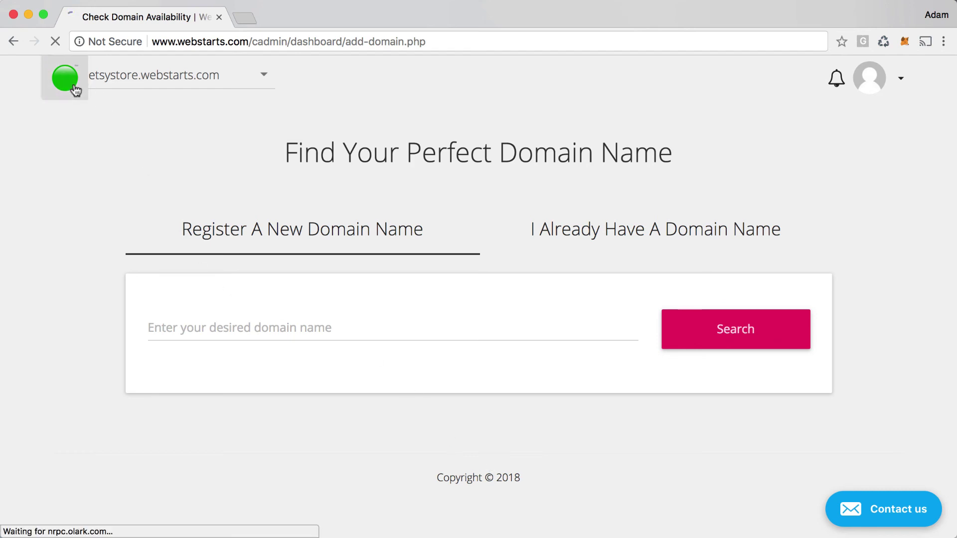